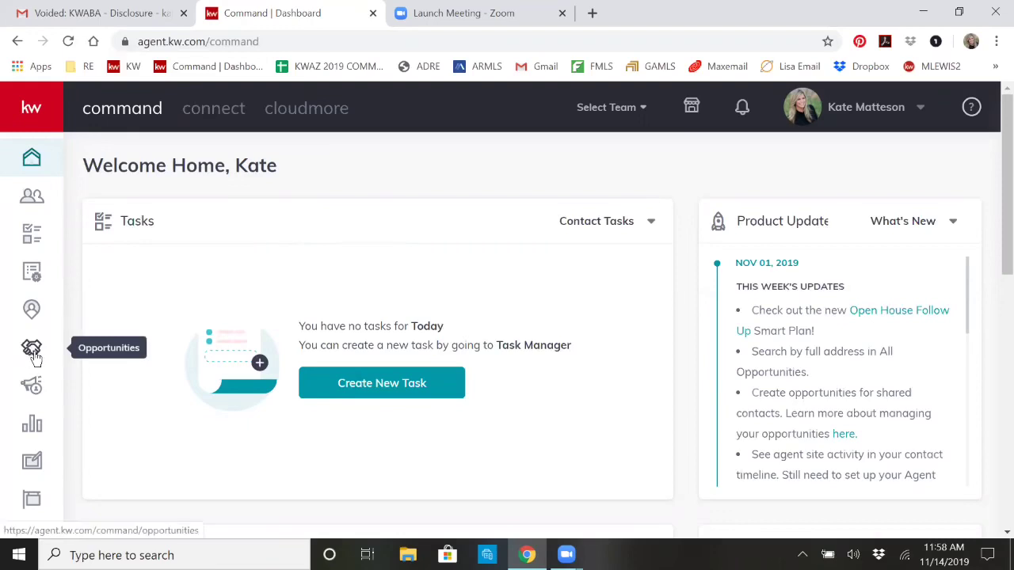
Step: Expand the KW Command side navigation so each section's name is shown
{"action": "left_click", "coordinate": [32, 109]}
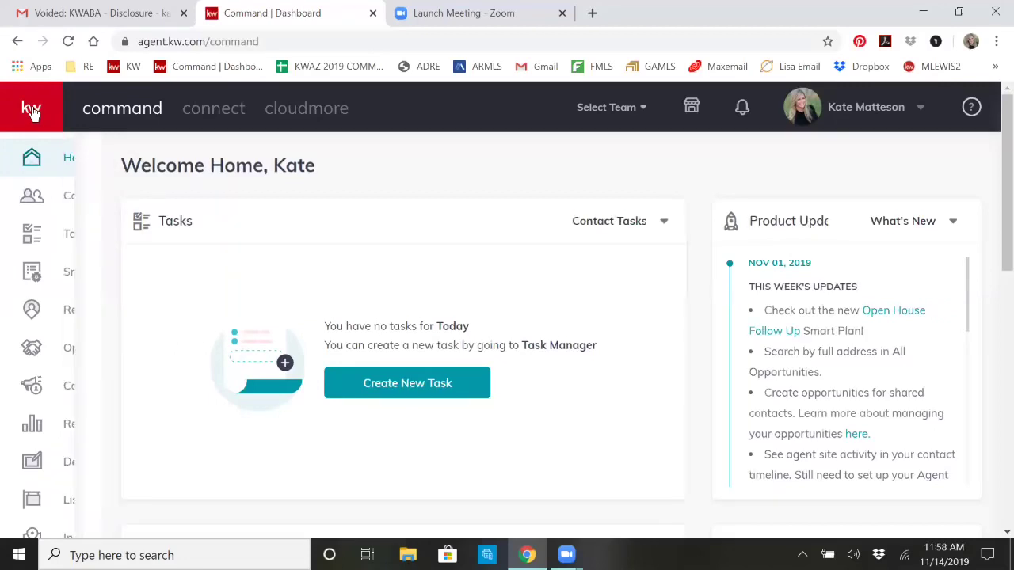
Step: Open the active buyer opportunity for 12345 Main Street, Scottsdale AZ 85255 - Matteson from Opportunities
{"action": "left_click", "coordinate": [32, 354]}
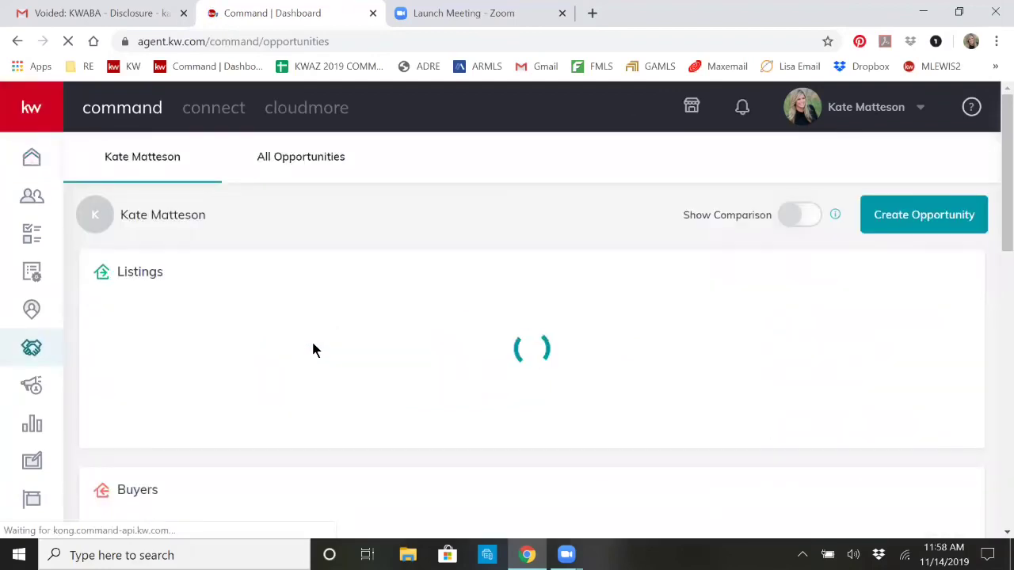
{"action": "scroll", "coordinate": [377, 341], "scroll_direction": "down", "scroll_amount": 2}
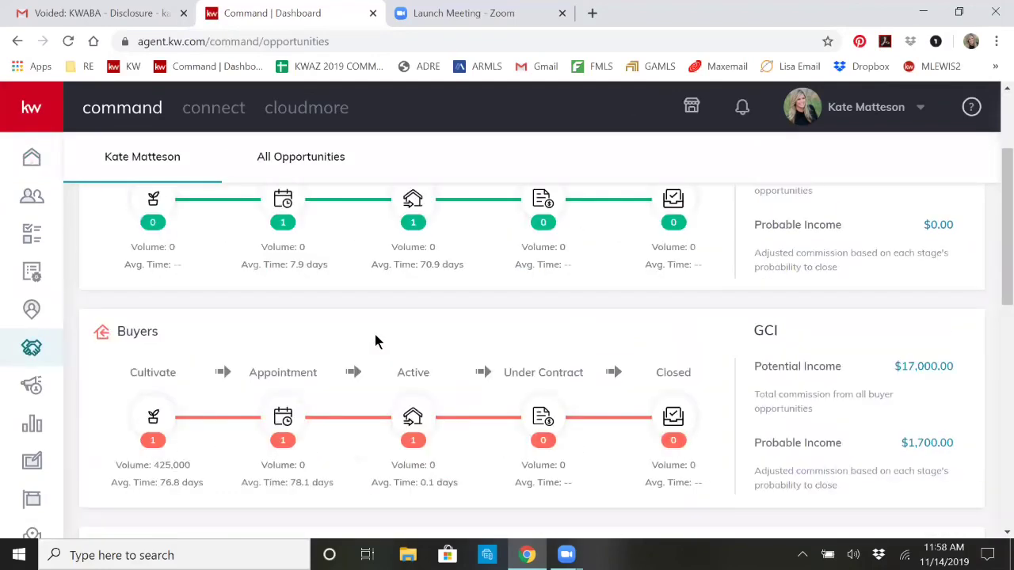
{"action": "left_click", "coordinate": [411, 420]}
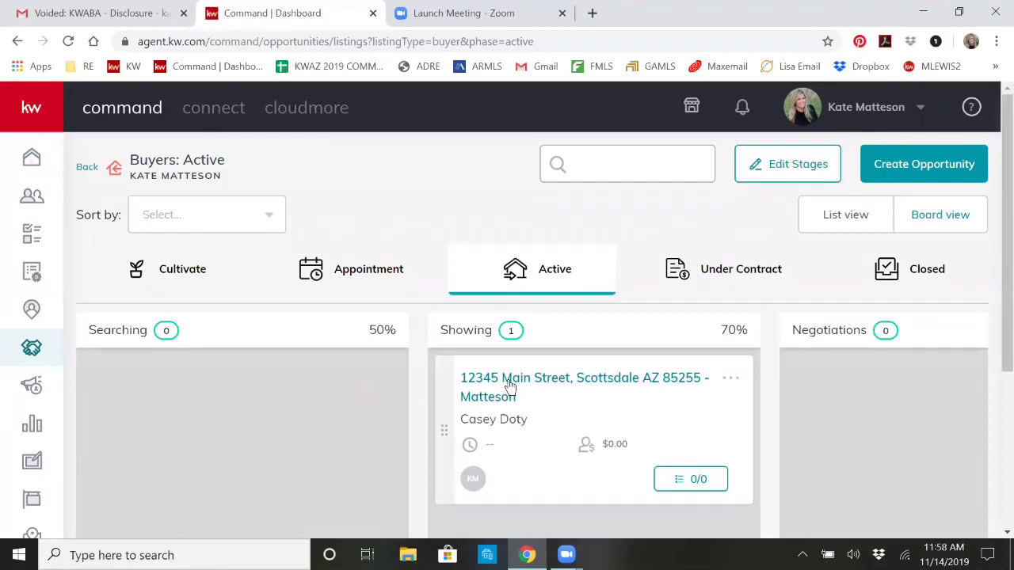
{"action": "left_click", "coordinate": [509, 384]}
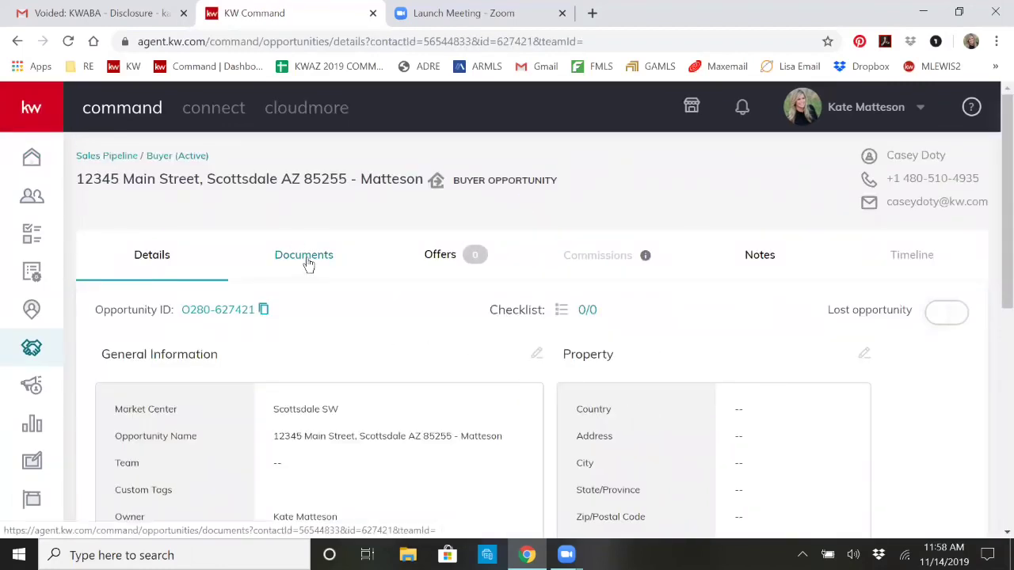
Step: Show the Documents tab of the 12345 Main Street opportunity
{"action": "left_click", "coordinate": [308, 265]}
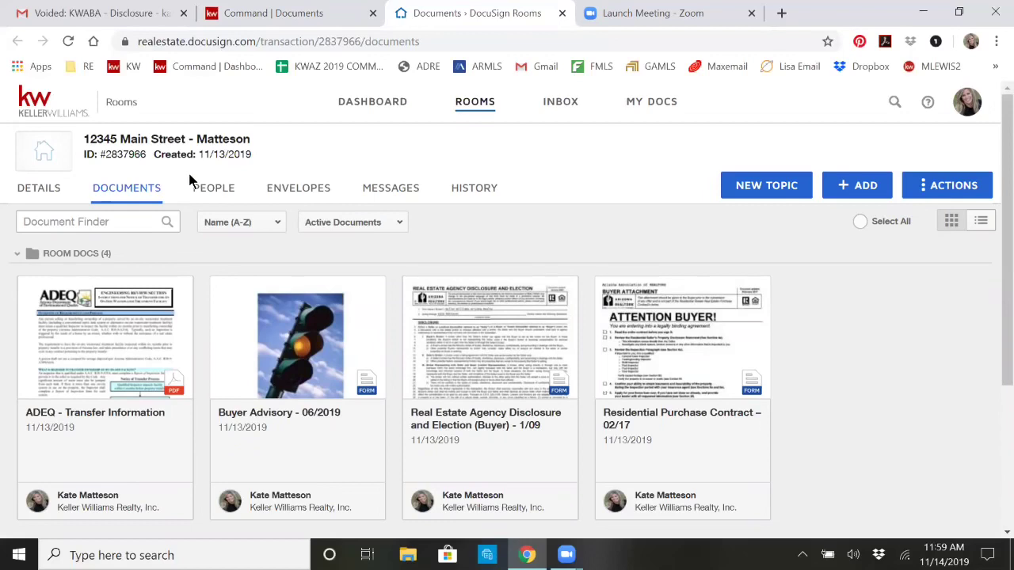
{"action": "left_click", "coordinate": [46, 189]}
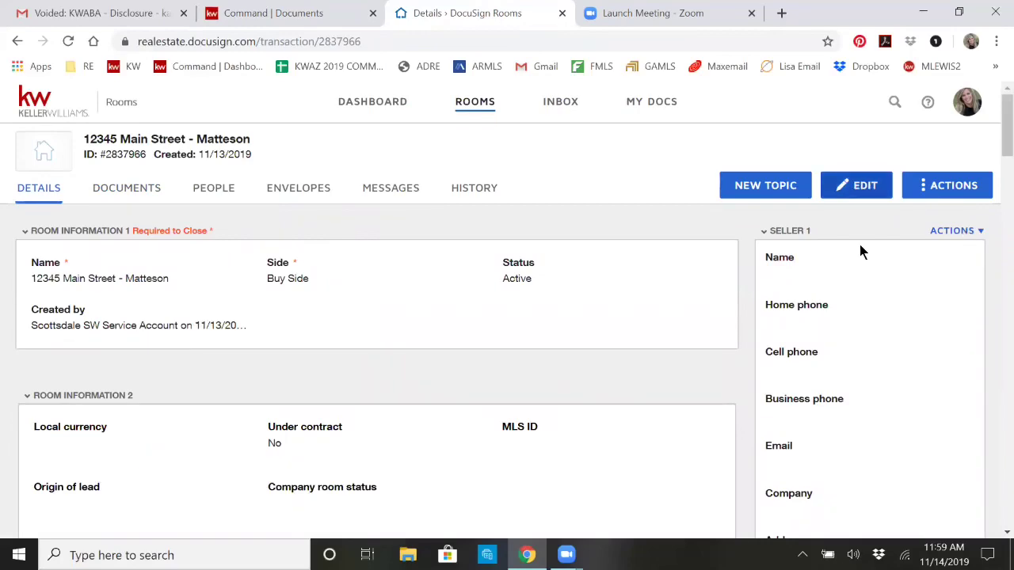
{"action": "scroll", "coordinate": [852, 304], "scroll_direction": "down", "scroll_amount": 10}
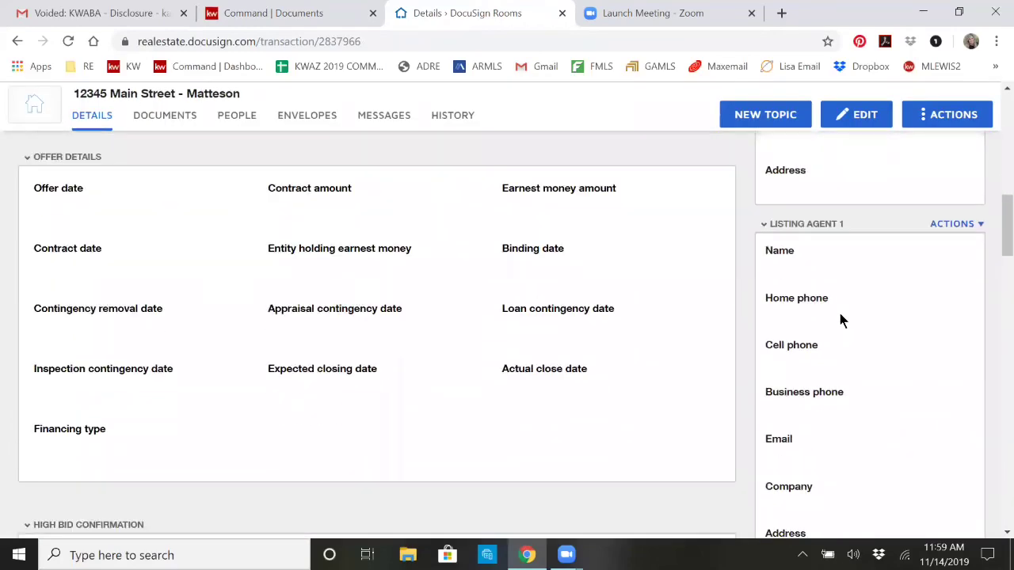
{"action": "scroll", "coordinate": [842, 319], "scroll_direction": "down", "scroll_amount": 7}
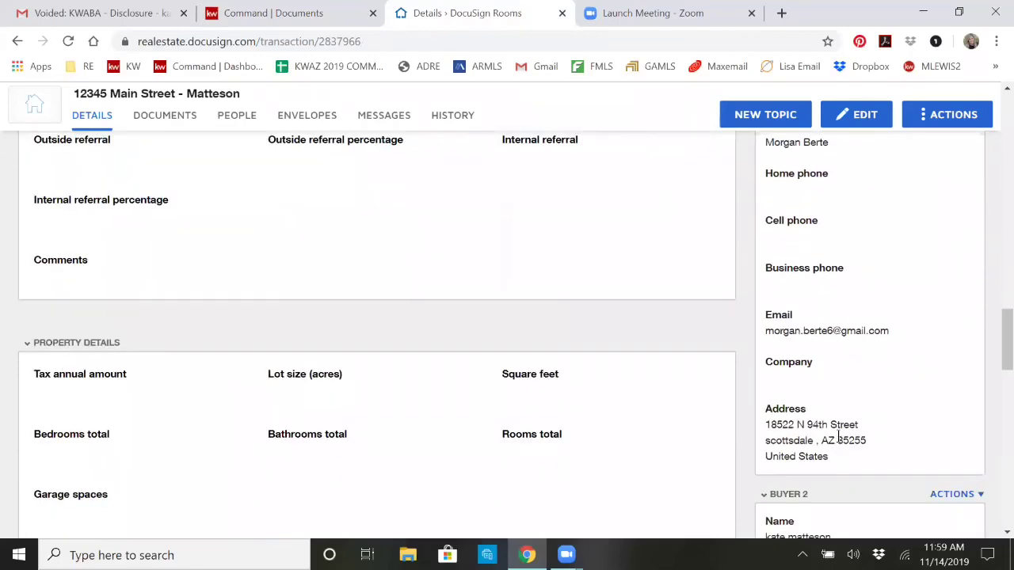
{"action": "scroll", "coordinate": [838, 436], "scroll_direction": "up", "scroll_amount": 2}
{"action": "scroll", "coordinate": [816, 313], "scroll_direction": "down", "scroll_amount": 7}
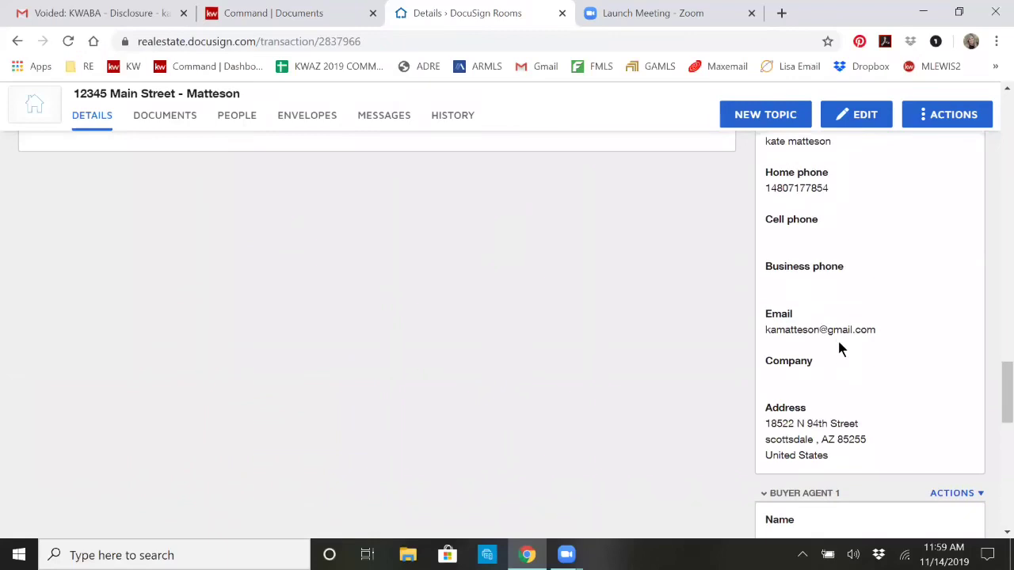
{"action": "scroll", "coordinate": [830, 365], "scroll_direction": "up", "scroll_amount": 10}
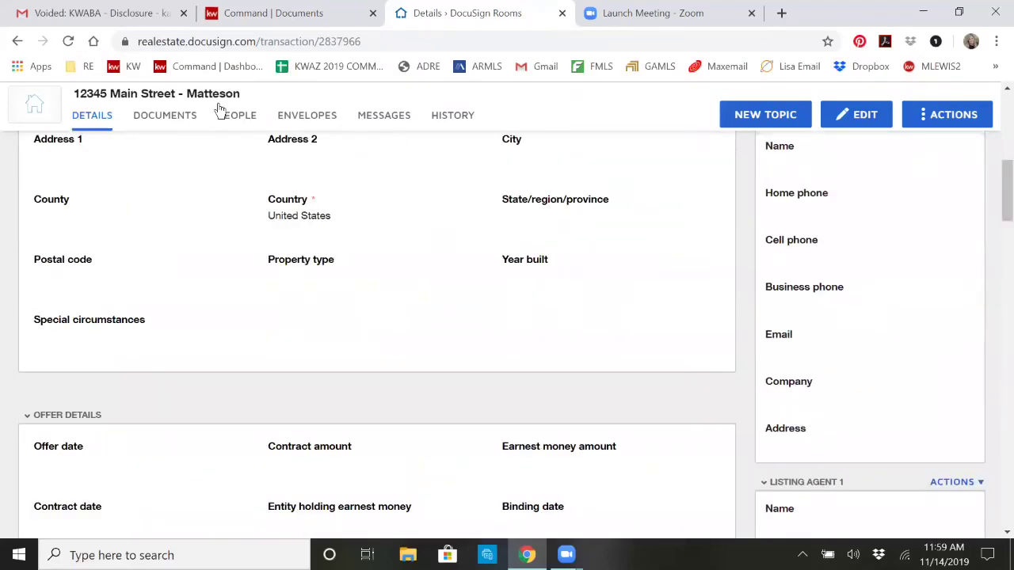
Step: From the room's document list, archive the ADEQ - Transfer Information document and confirm
{"action": "left_click", "coordinate": [155, 119]}
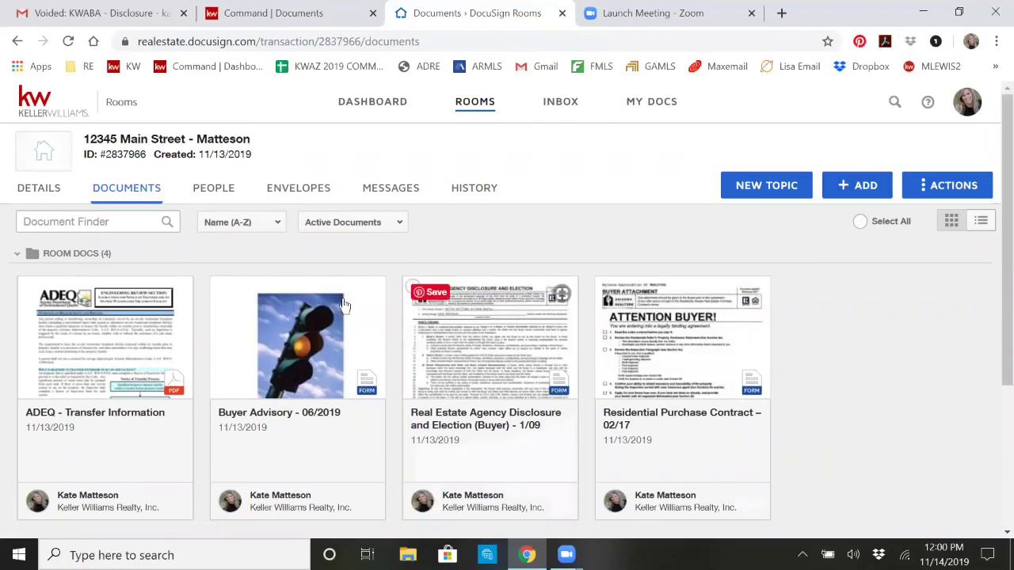
{"action": "right_click", "coordinate": [157, 324]}
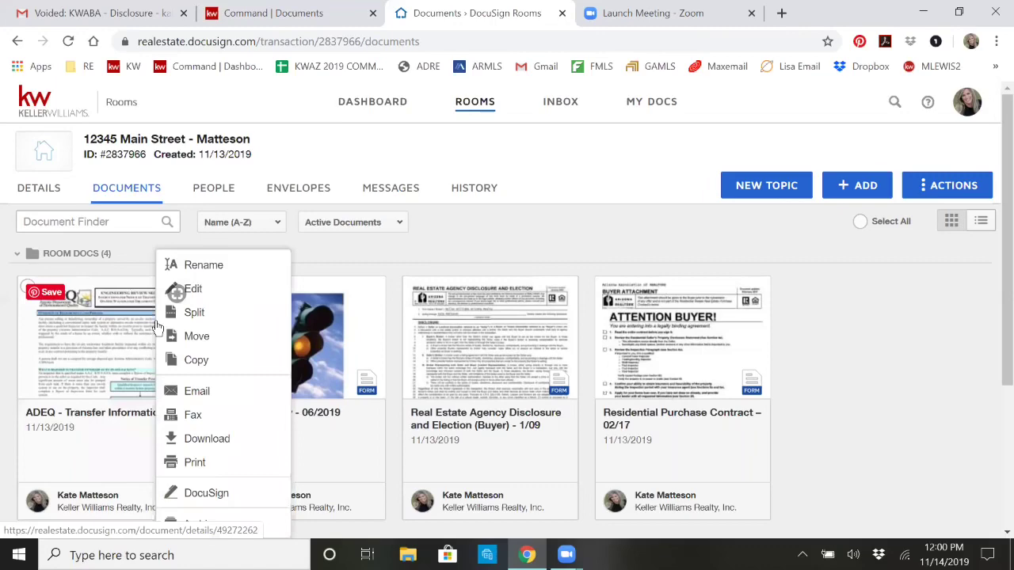
{"action": "scroll", "coordinate": [242, 410], "scroll_direction": "down", "scroll_amount": 2}
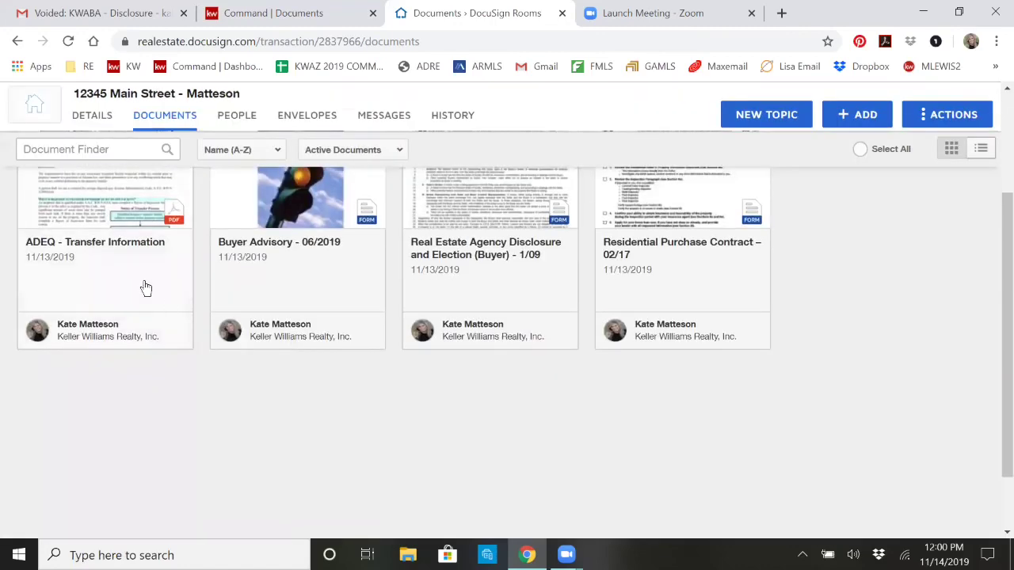
{"action": "right_click", "coordinate": [110, 215]}
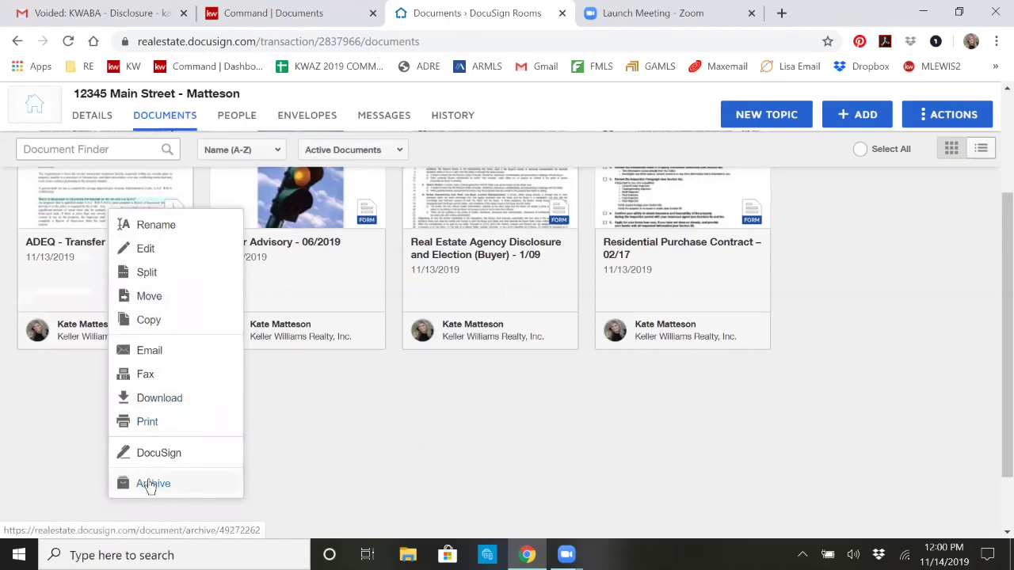
{"action": "left_click", "coordinate": [151, 485]}
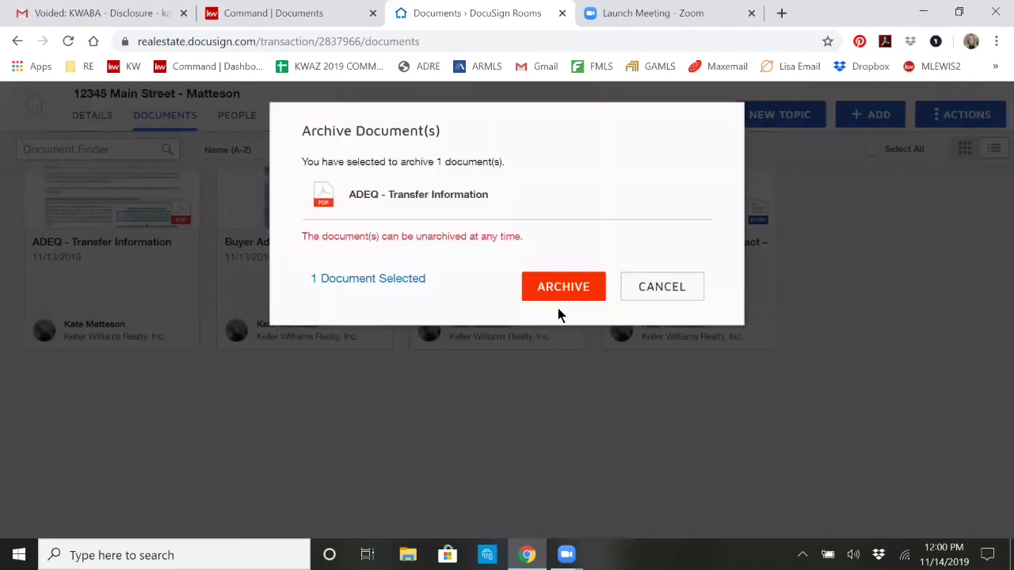
{"action": "left_click", "coordinate": [562, 286]}
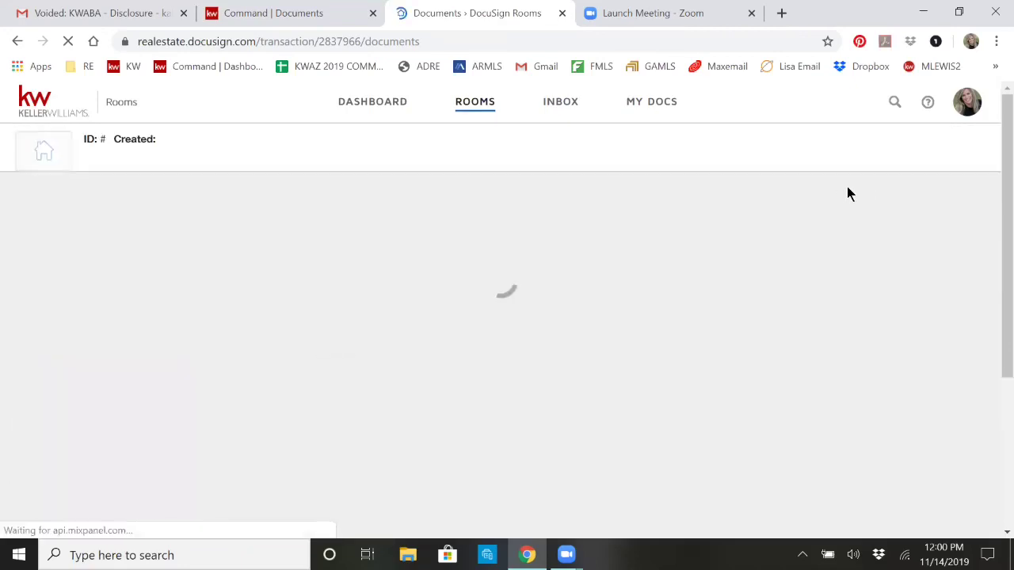
Step: Start adding DocuSign forms, using the Residential Buyer Forms group as the source
{"action": "left_click", "coordinate": [854, 189]}
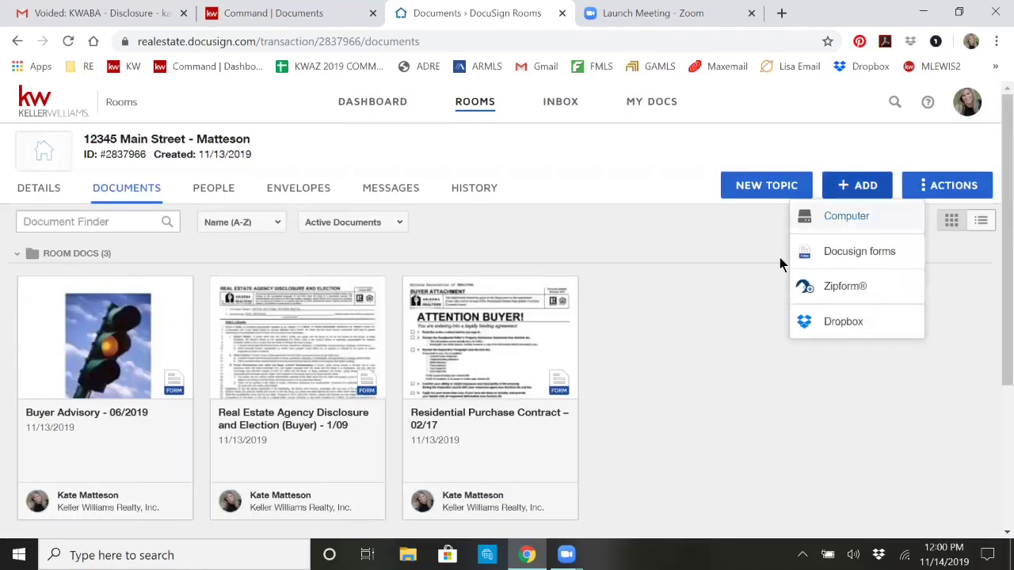
{"action": "left_click", "coordinate": [850, 254]}
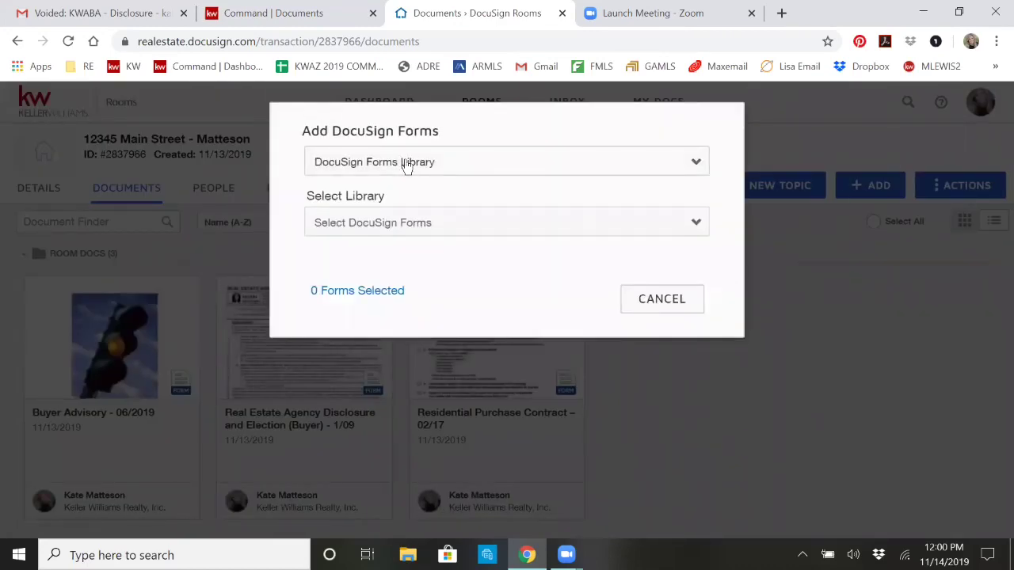
{"action": "left_click", "coordinate": [406, 164]}
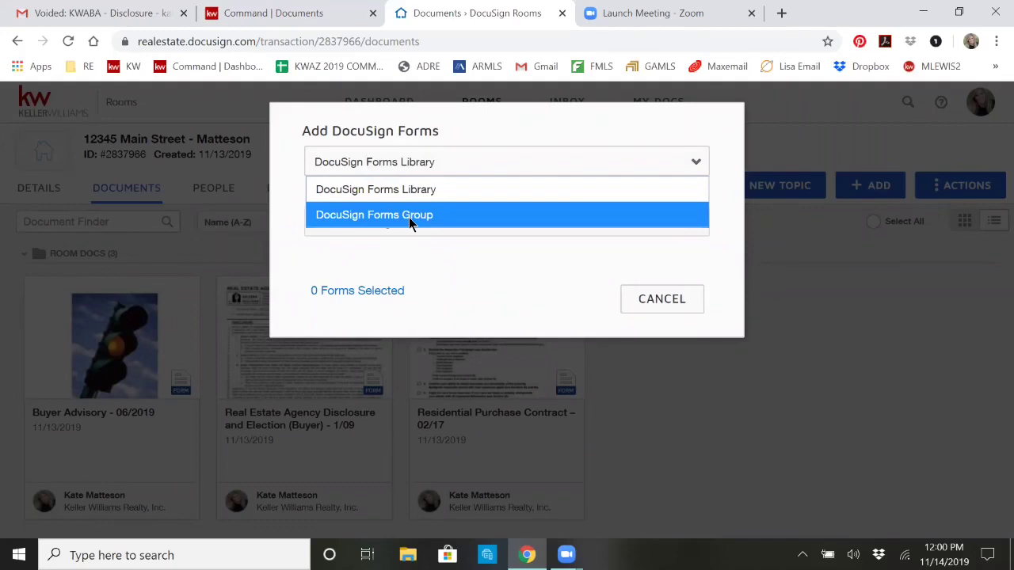
{"action": "left_click", "coordinate": [407, 189]}
{"action": "left_click", "coordinate": [403, 225]}
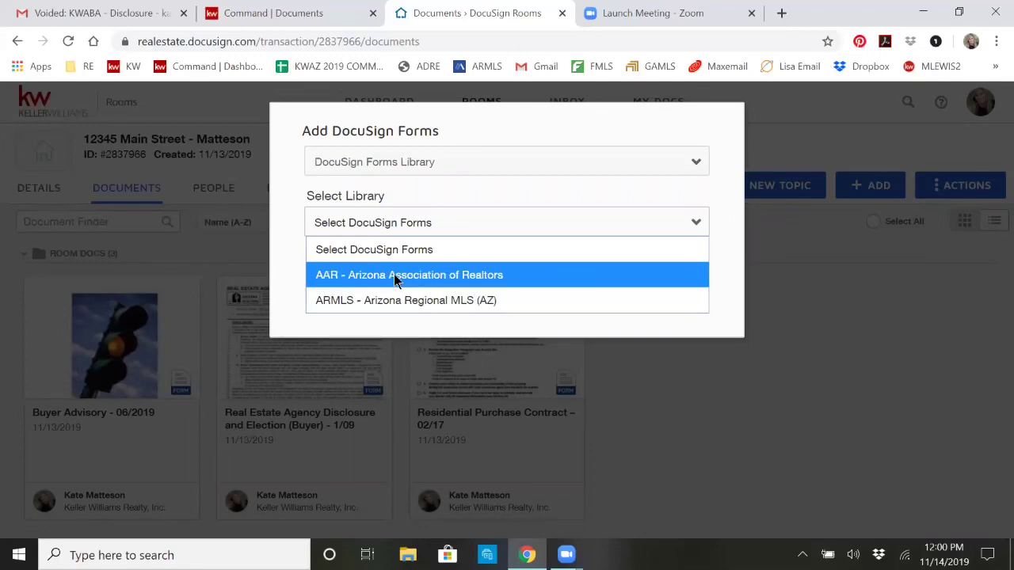
{"action": "left_click", "coordinate": [384, 164]}
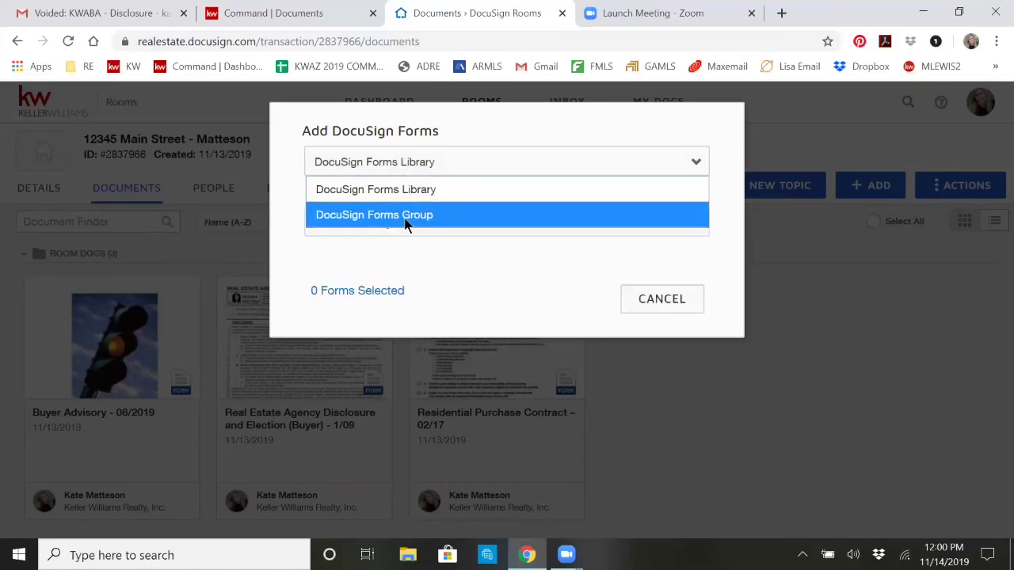
{"action": "left_click", "coordinate": [406, 216]}
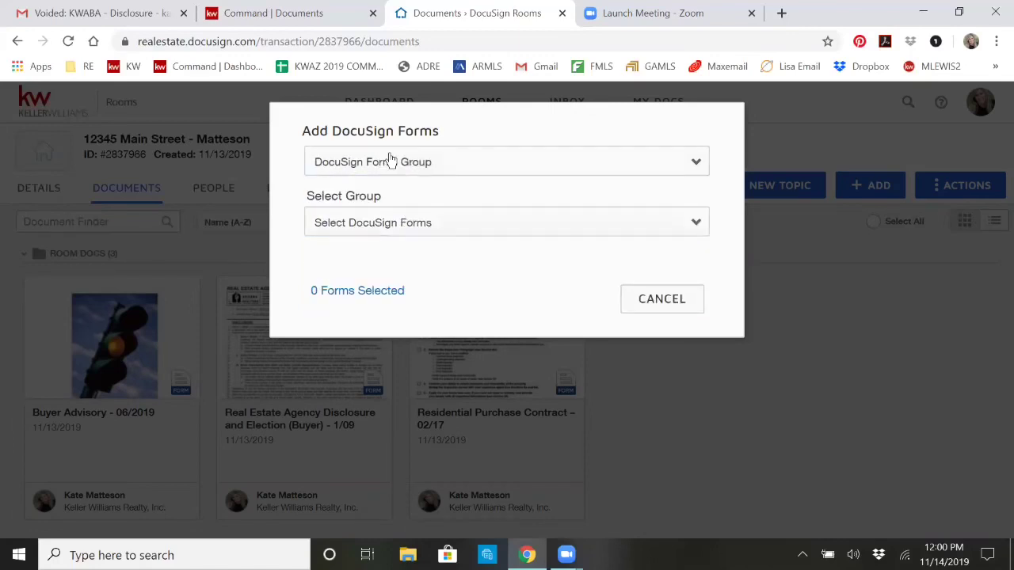
{"action": "left_click", "coordinate": [407, 230]}
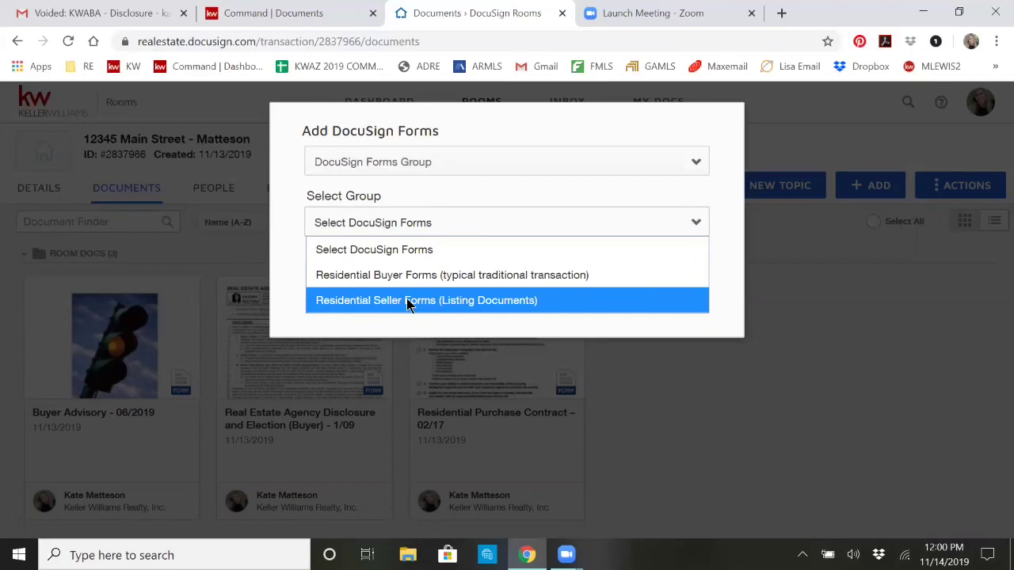
{"action": "left_click", "coordinate": [413, 276]}
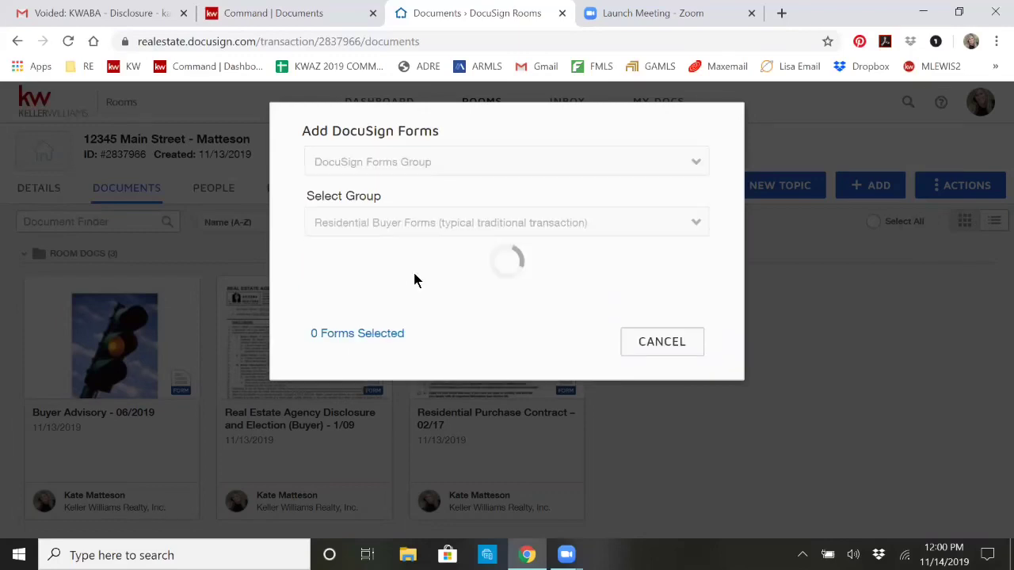
Step: Select Market Conditions Advisory - 8/09 and add it to the room
{"action": "scroll", "coordinate": [434, 342], "scroll_direction": "down", "scroll_amount": 2}
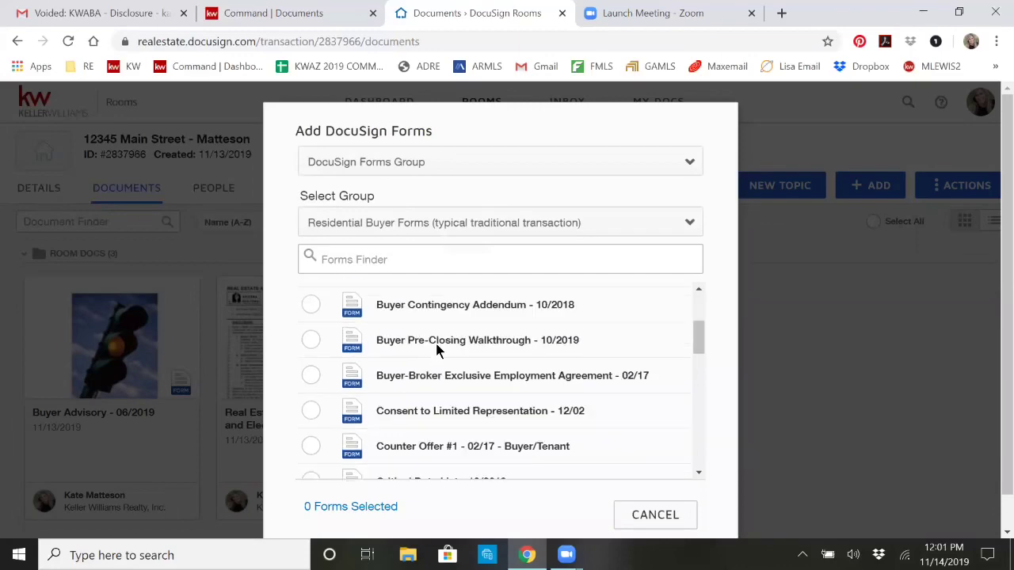
{"action": "scroll", "coordinate": [436, 348], "scroll_direction": "down", "scroll_amount": 6}
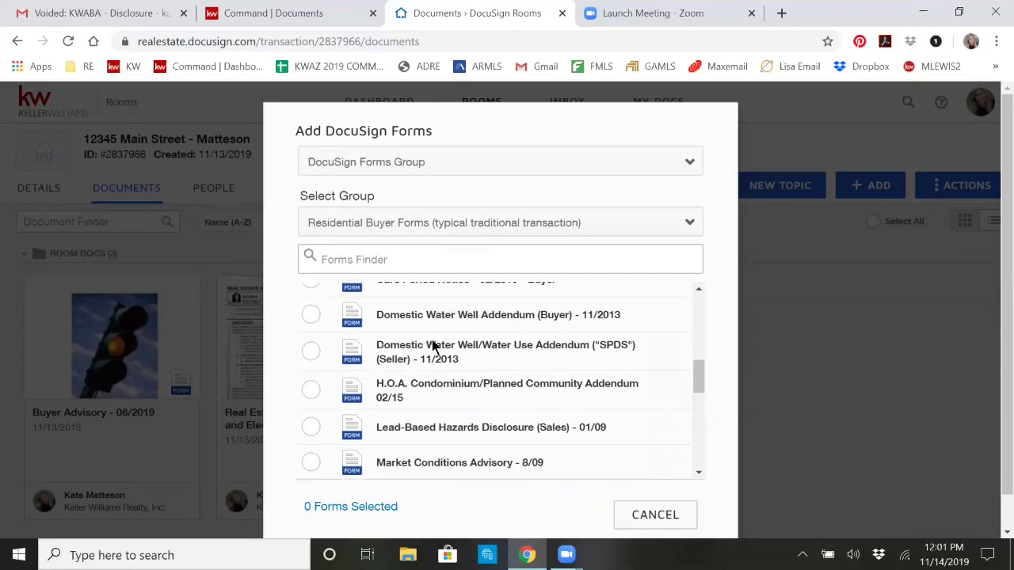
{"action": "scroll", "coordinate": [435, 394], "scroll_direction": "down", "scroll_amount": 2}
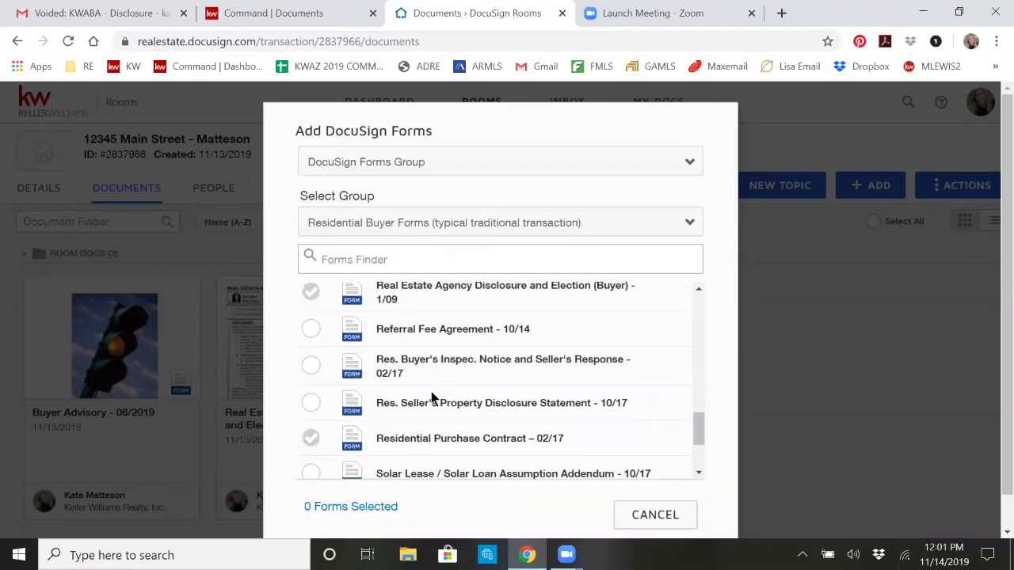
{"action": "scroll", "coordinate": [309, 381], "scroll_direction": "up", "scroll_amount": 1}
{"action": "scroll", "coordinate": [416, 386], "scroll_direction": "up", "scroll_amount": 1}
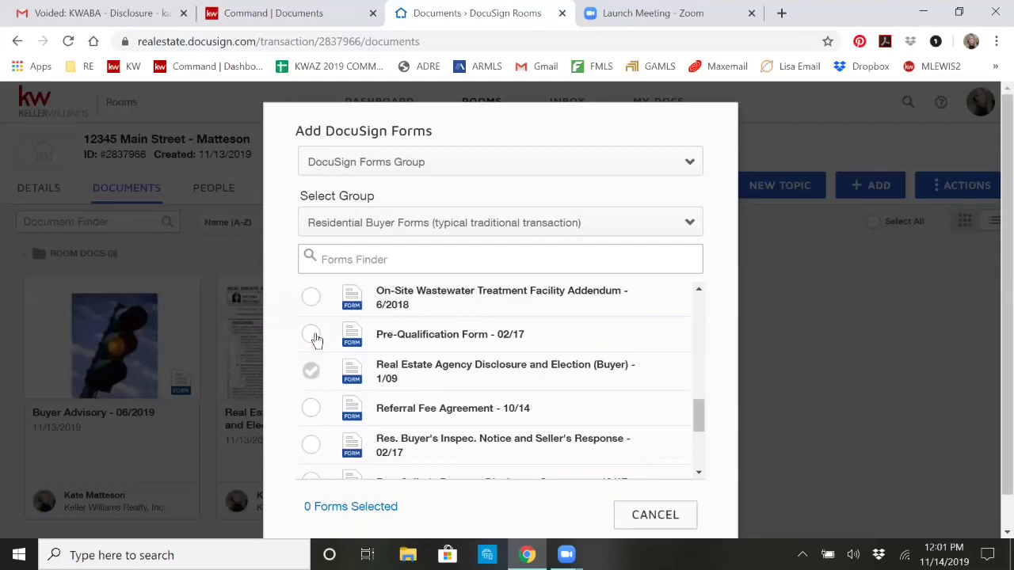
{"action": "scroll", "coordinate": [380, 368], "scroll_direction": "up", "scroll_amount": 2}
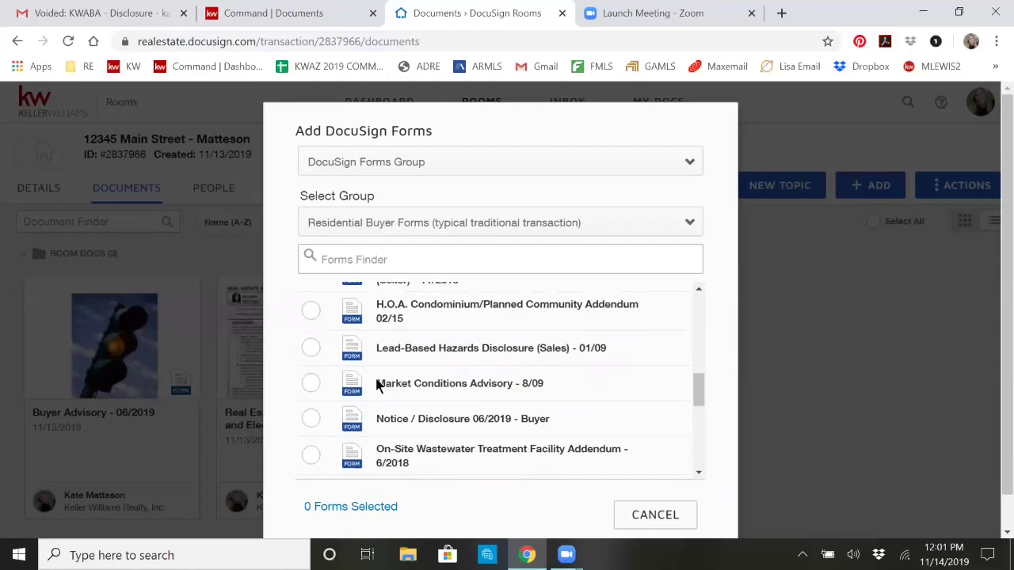
{"action": "left_click", "coordinate": [311, 383]}
{"action": "scroll", "coordinate": [482, 380], "scroll_direction": "down", "scroll_amount": 1}
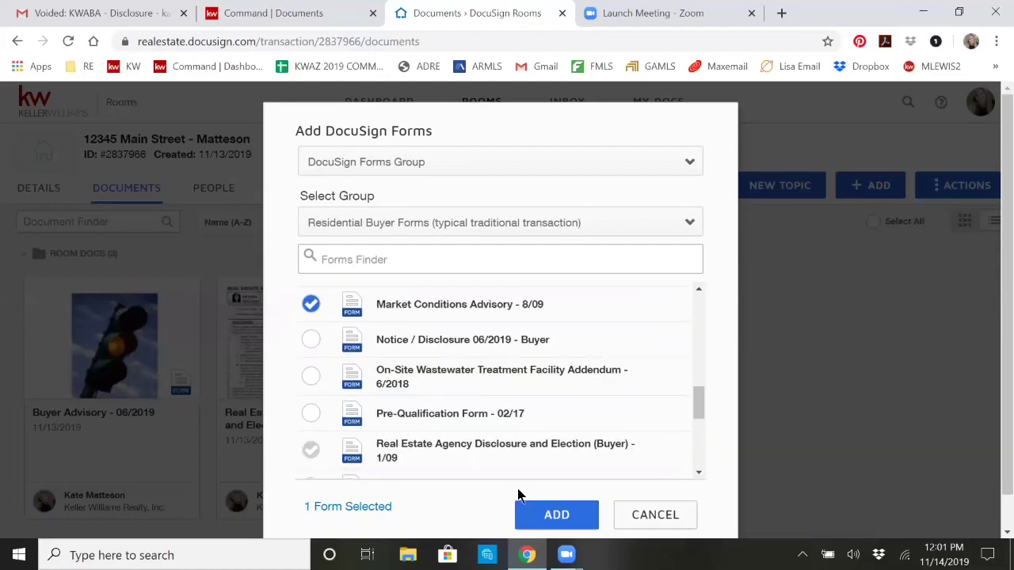
{"action": "left_click", "coordinate": [530, 517]}
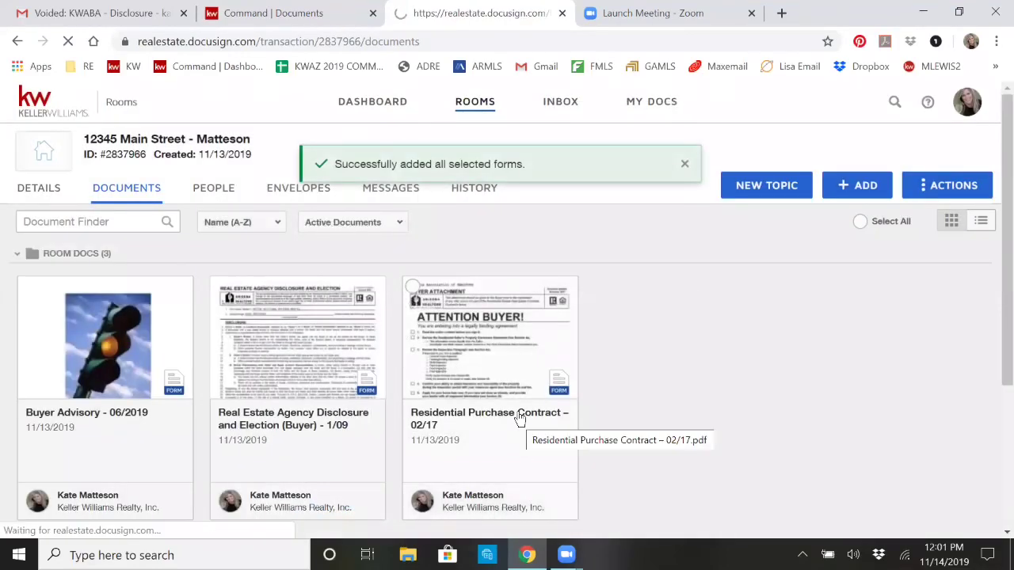
{"action": "scroll", "coordinate": [575, 344], "scroll_direction": "down", "scroll_amount": 2}
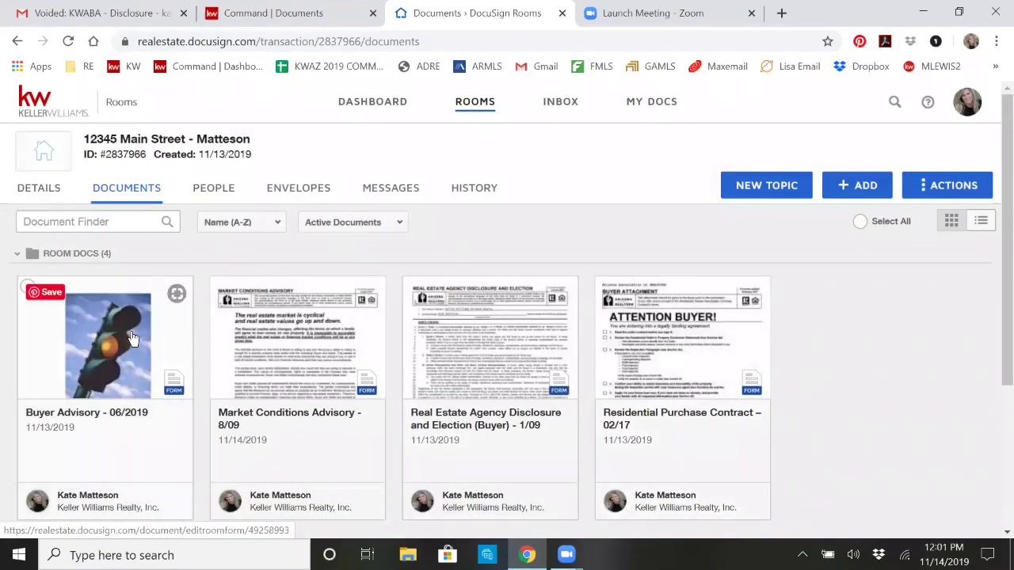
{"action": "scroll", "coordinate": [272, 347], "scroll_direction": "down", "scroll_amount": 1}
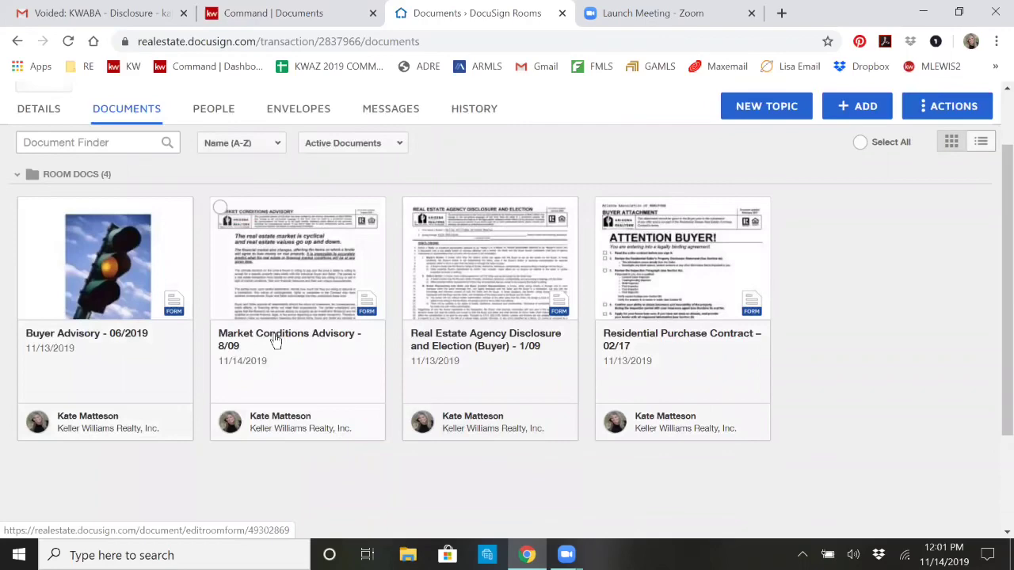
{"action": "scroll", "coordinate": [294, 367], "scroll_direction": "up", "scroll_amount": 1}
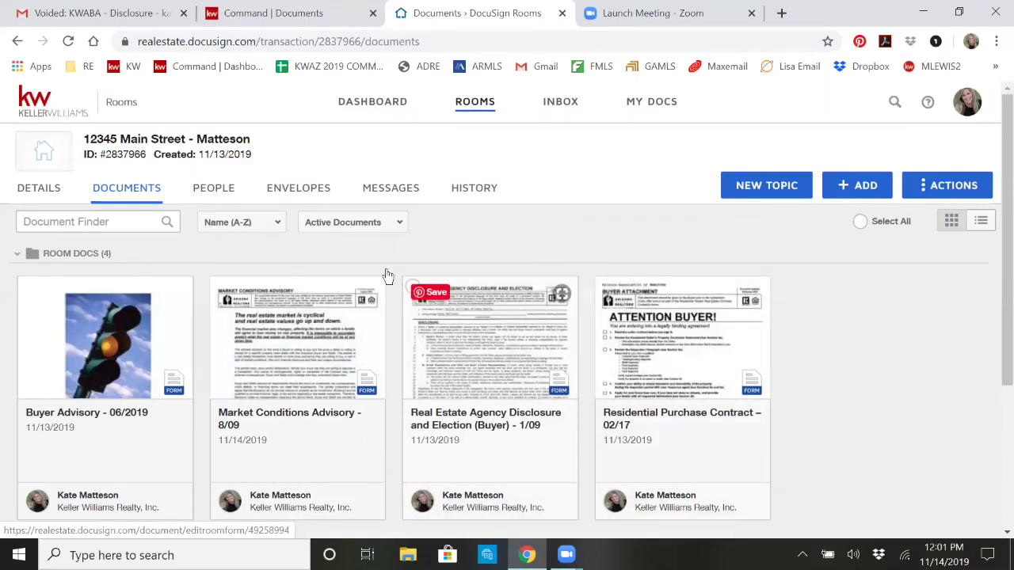
Step: Show the room's People page with its three members
{"action": "left_click", "coordinate": [210, 191]}
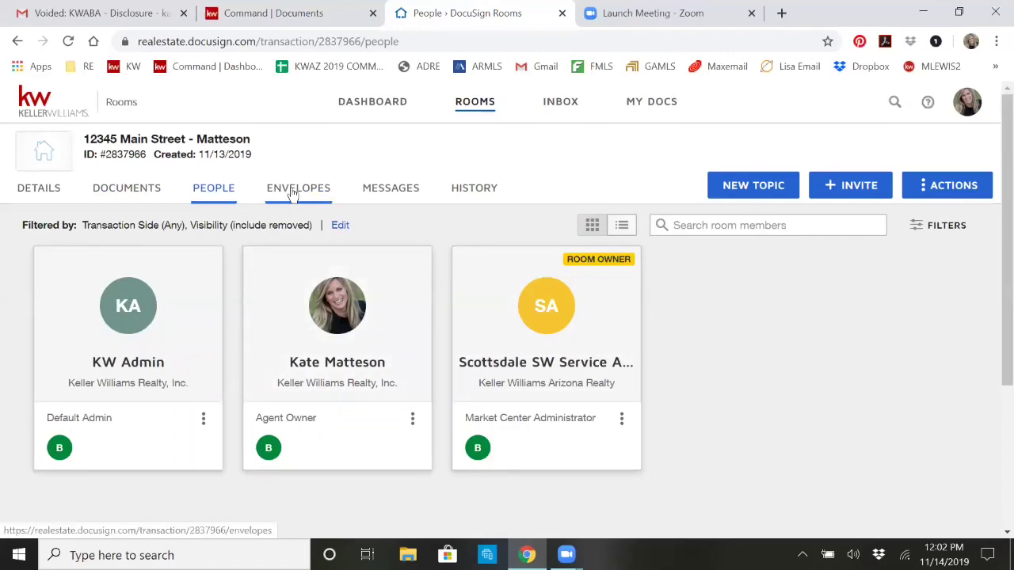
Step: In the room's envelopes, start voiding the Contract Documents envelope awaiting signatures
{"action": "left_click", "coordinate": [293, 193]}
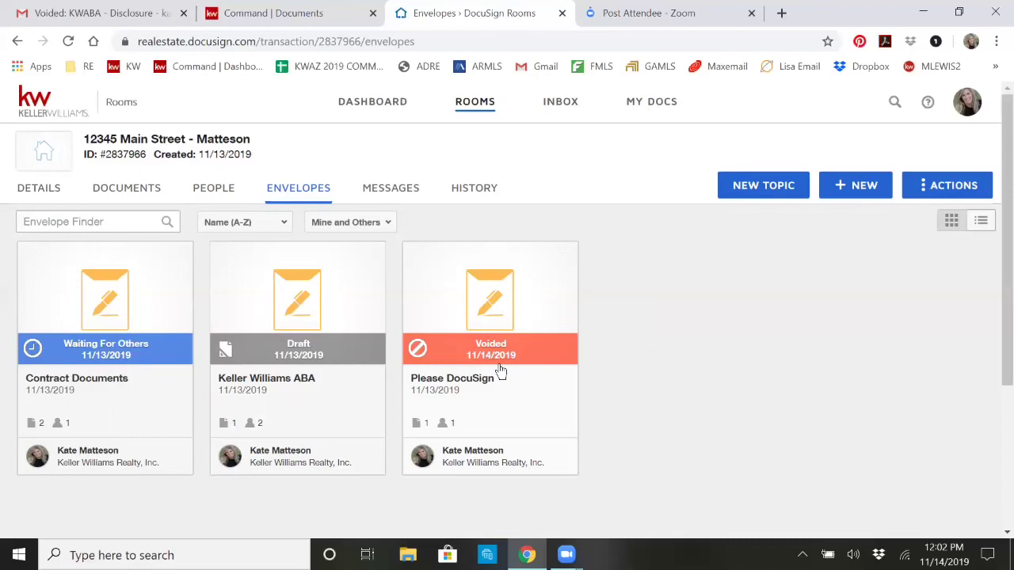
{"action": "right_click", "coordinate": [282, 355]}
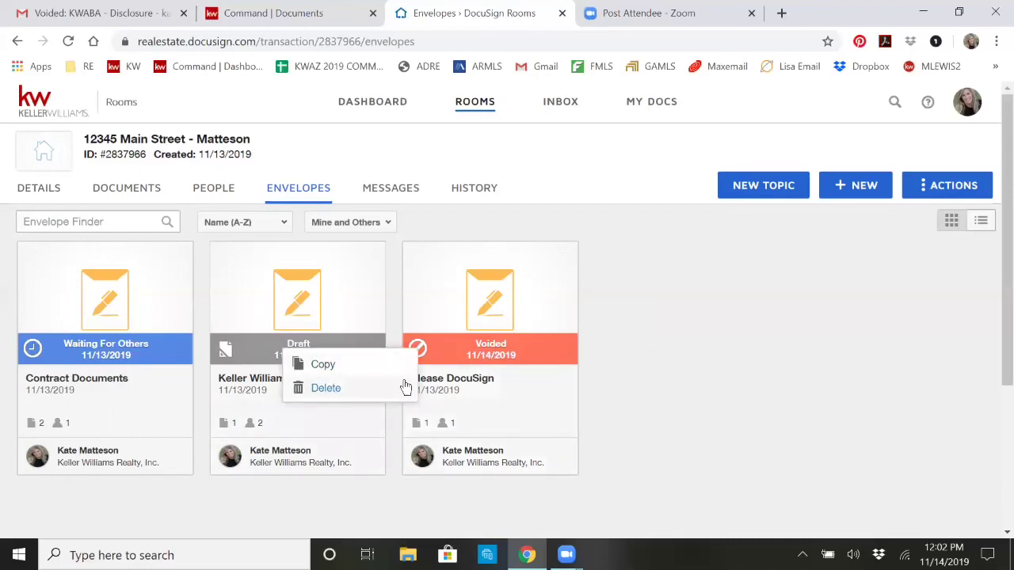
{"action": "right_click", "coordinate": [485, 348]}
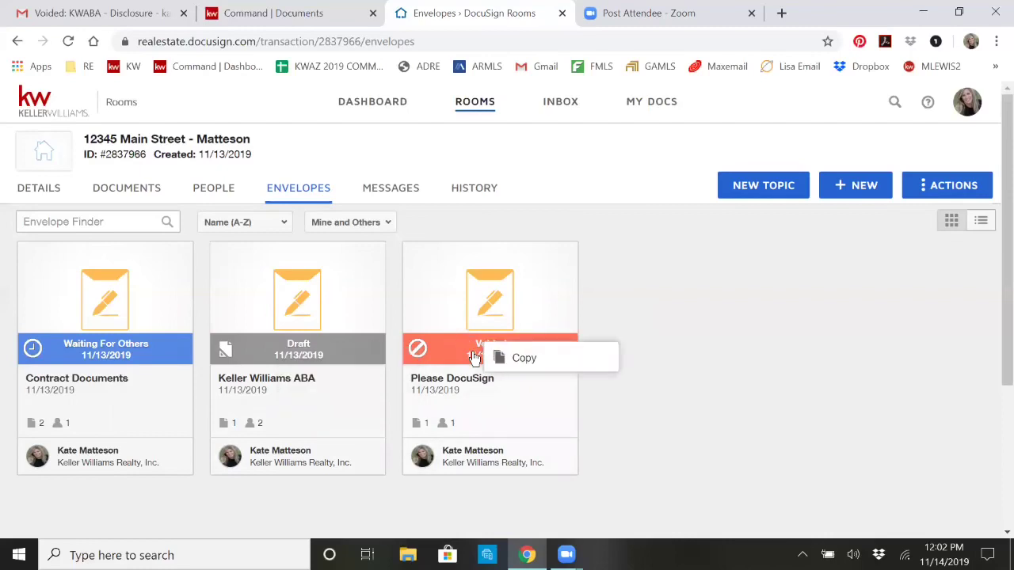
{"action": "right_click", "coordinate": [114, 350]}
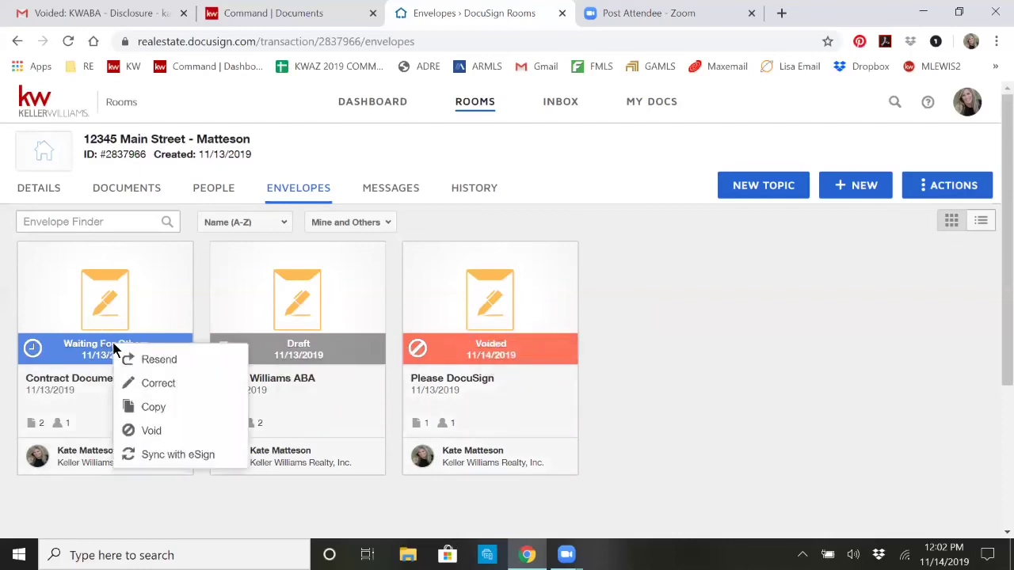
{"action": "left_click", "coordinate": [152, 431]}
{"action": "left_click", "coordinate": [336, 228]}
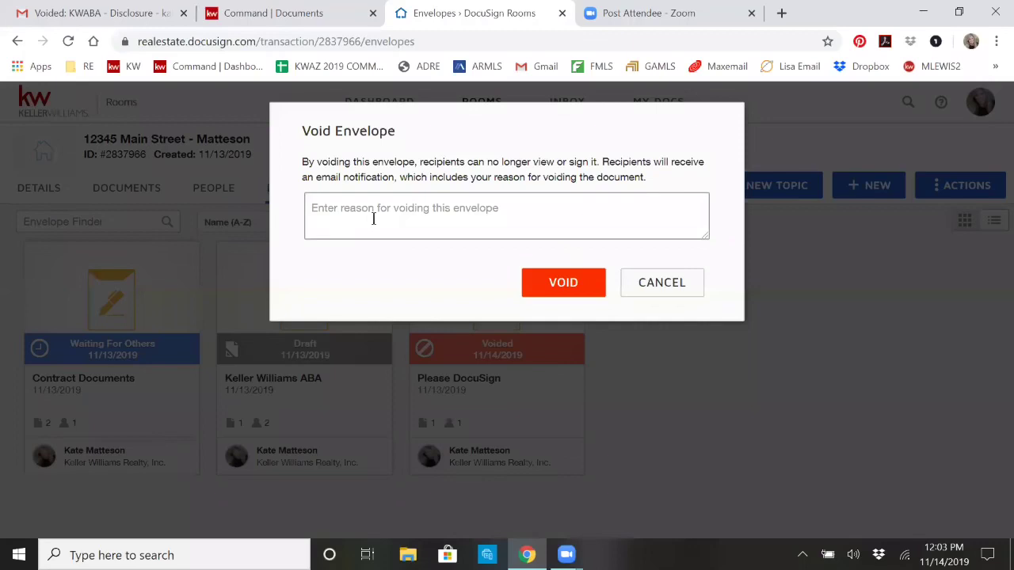
Step: Cancel the void and read the Gmail notice voiding KWABA - Disclosure for 'replacing documents'
{"action": "left_click", "coordinate": [658, 287]}
{"action": "left_click", "coordinate": [113, 13]}
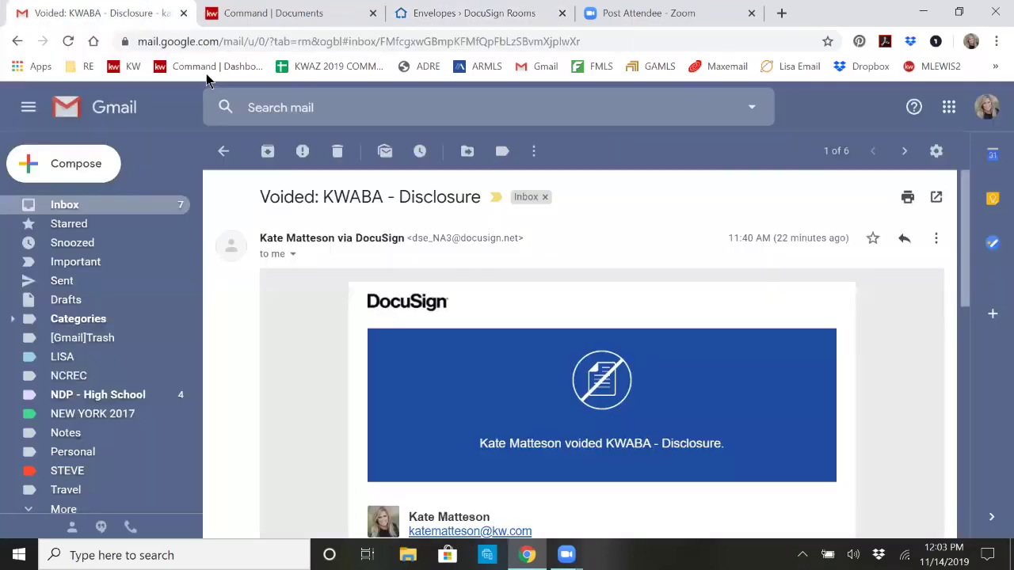
{"action": "scroll", "coordinate": [568, 380], "scroll_direction": "down", "scroll_amount": 1}
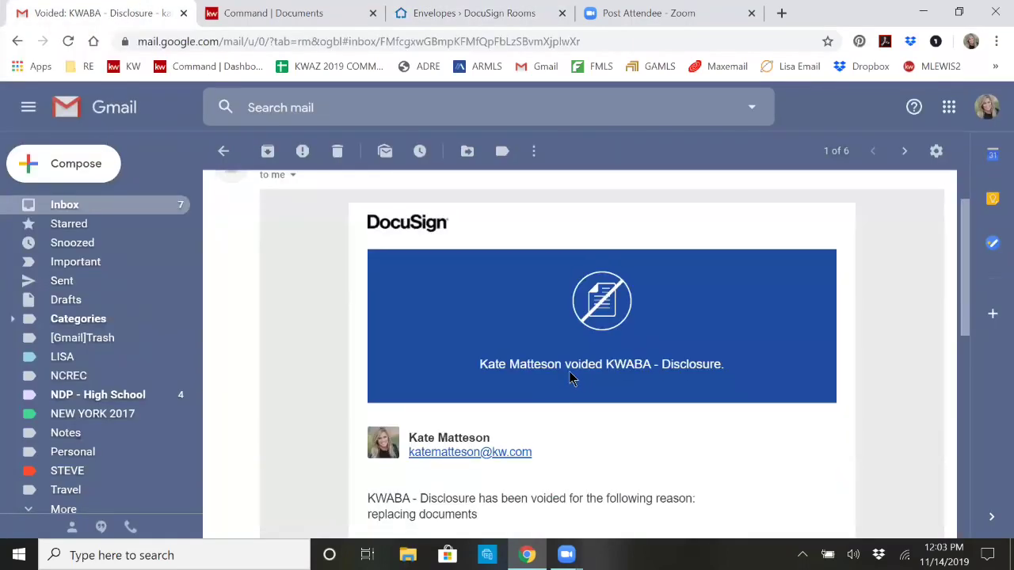
{"action": "scroll", "coordinate": [570, 379], "scroll_direction": "down", "scroll_amount": 1}
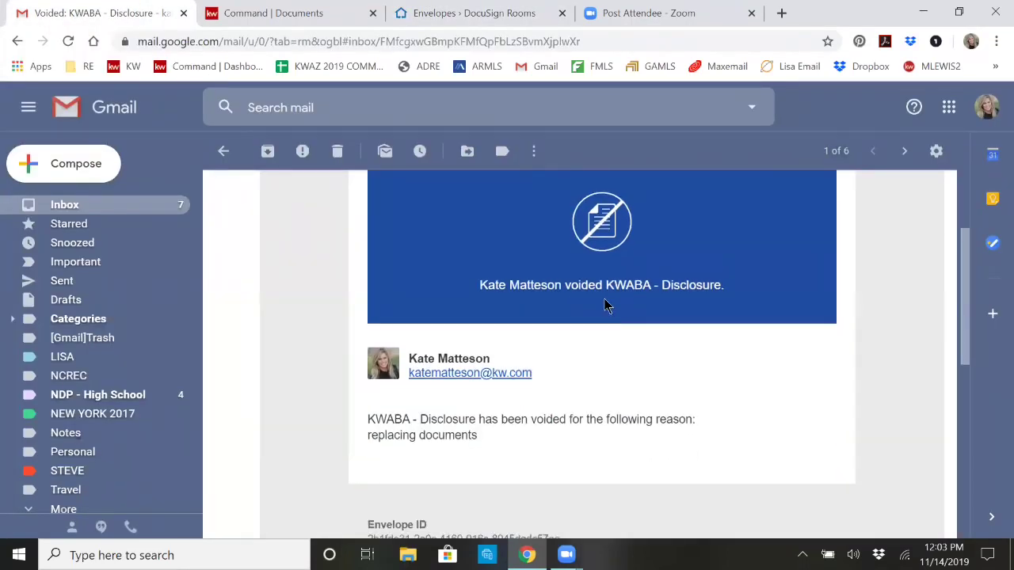
{"action": "scroll", "coordinate": [663, 385], "scroll_direction": "up", "scroll_amount": 1}
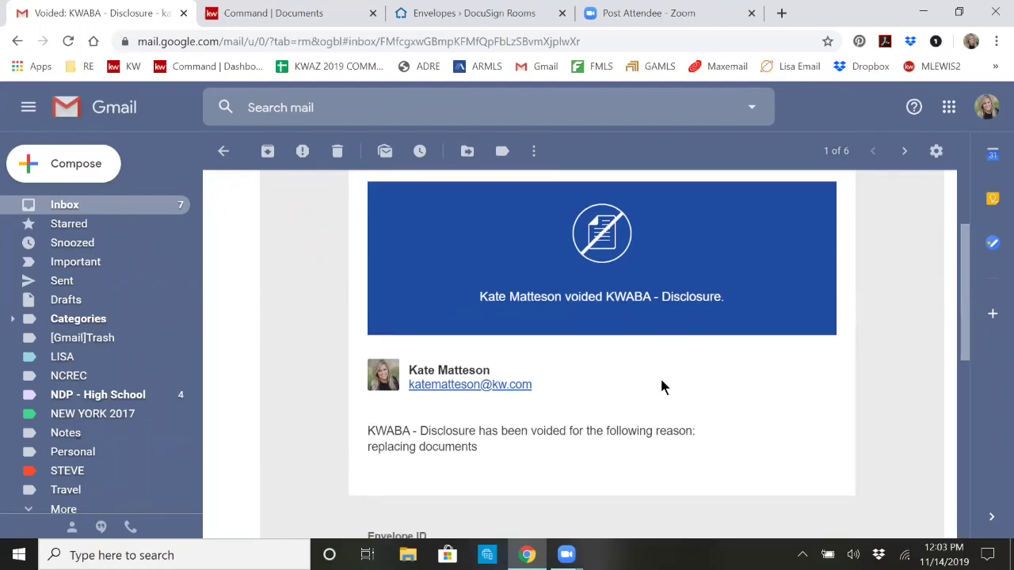
{"action": "scroll", "coordinate": [640, 369], "scroll_direction": "down", "scroll_amount": 2}
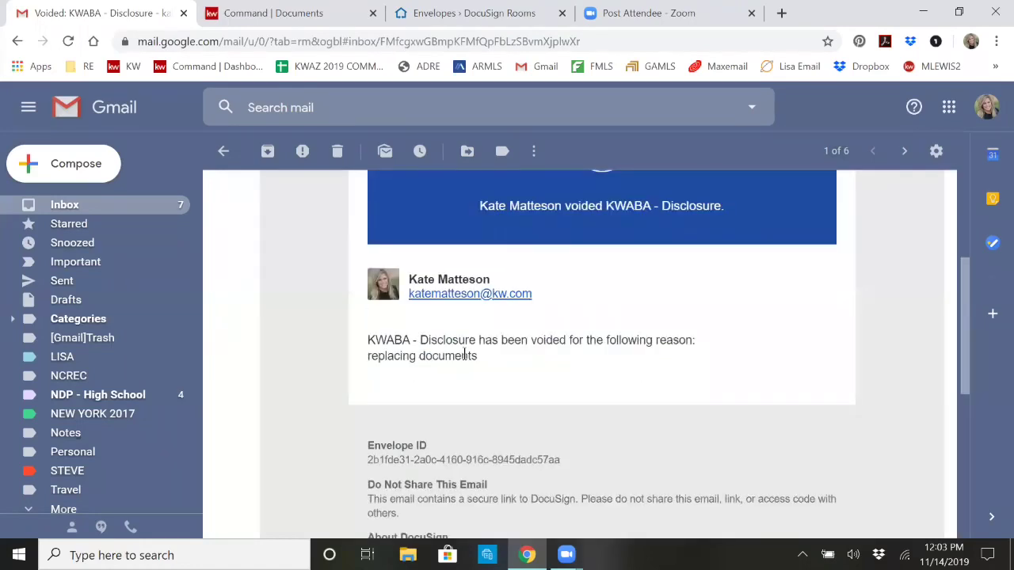
{"action": "scroll", "coordinate": [472, 359], "scroll_direction": "up", "scroll_amount": 3}
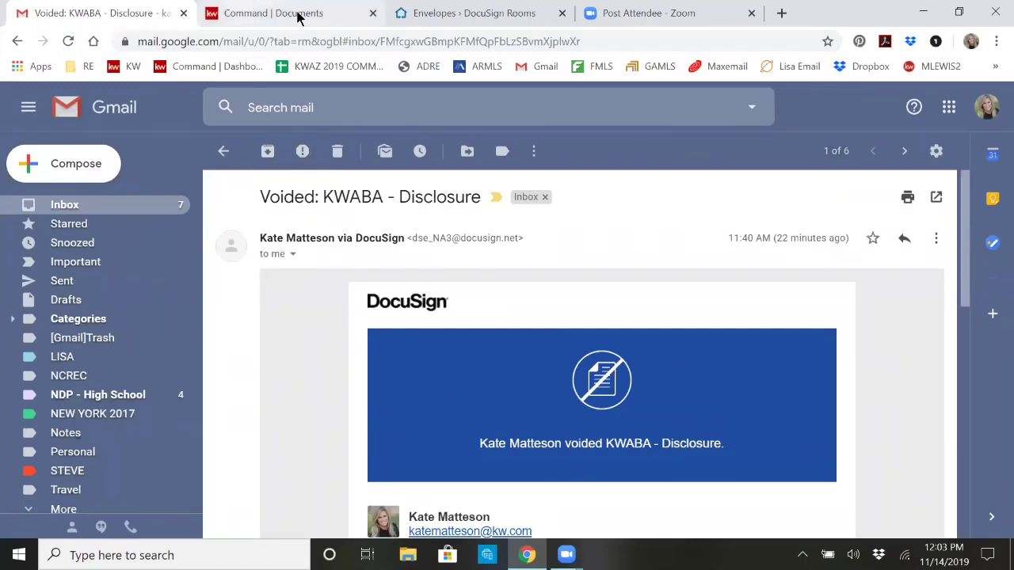
Step: Open the Please DocuSign envelope and close the room documents picker without adding any
{"action": "left_click", "coordinate": [476, 13]}
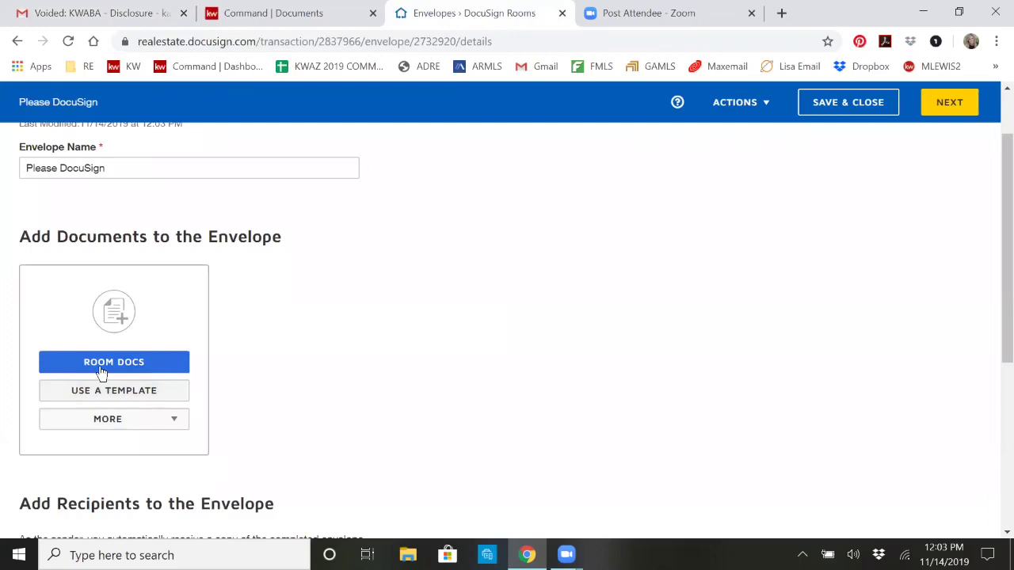
{"action": "left_click", "coordinate": [101, 366]}
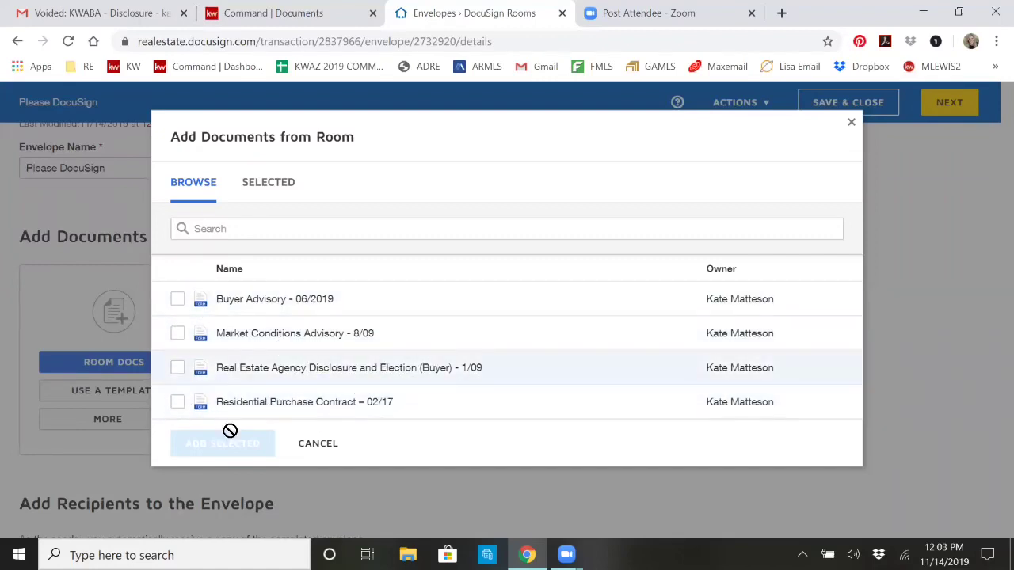
{"action": "left_click", "coordinate": [325, 448]}
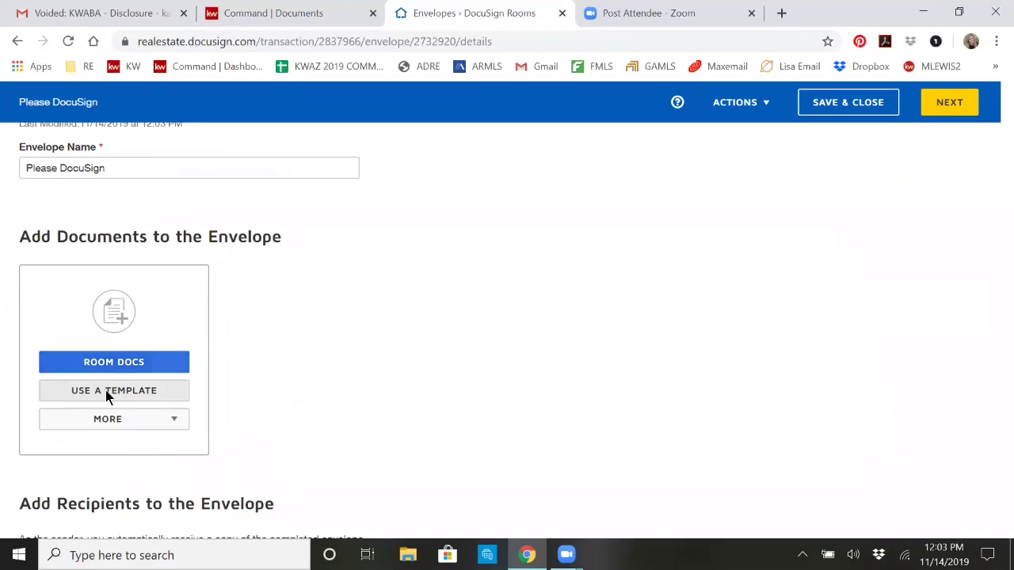
Step: Add the KWAZ - Mold Disclosure template from Shared with Me templates to the envelope
{"action": "left_click", "coordinate": [105, 390]}
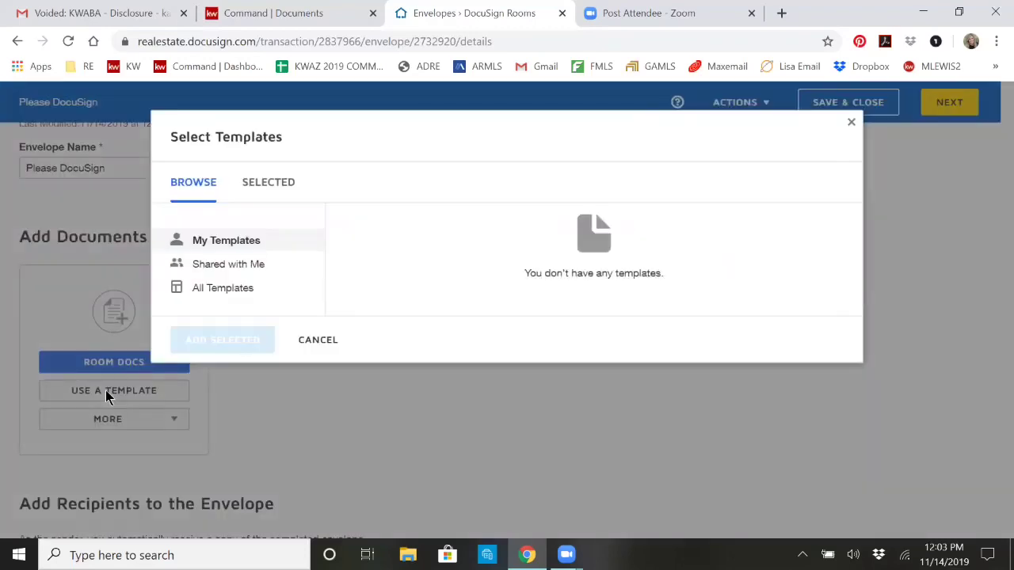
{"action": "left_click", "coordinate": [242, 269]}
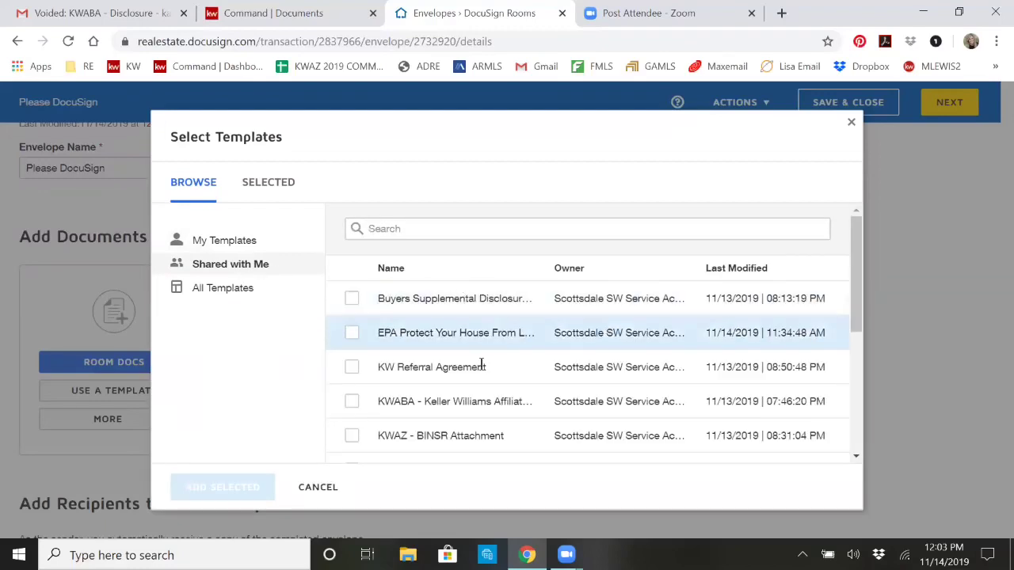
{"action": "scroll", "coordinate": [480, 366], "scroll_direction": "down", "scroll_amount": 4}
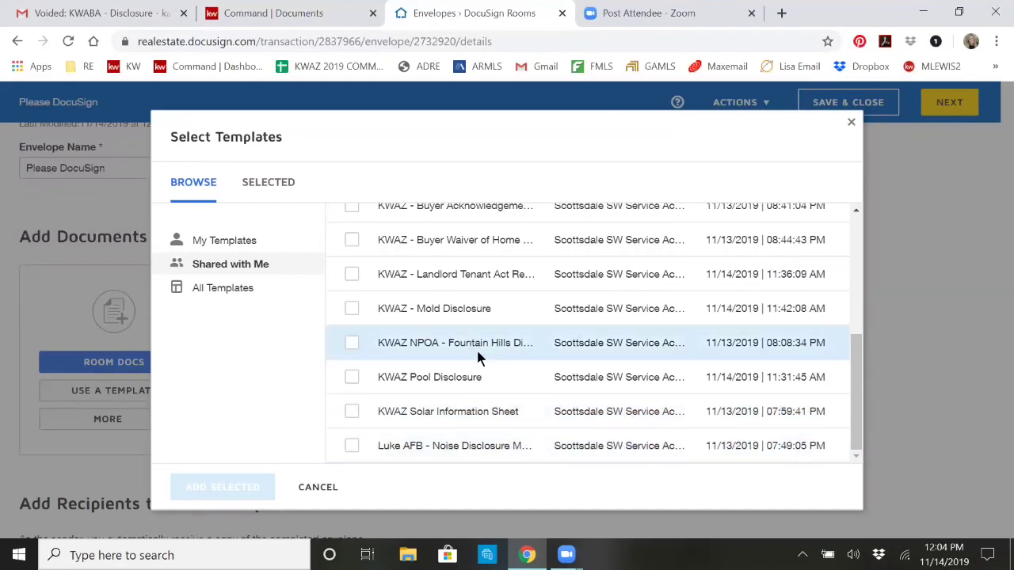
{"action": "scroll", "coordinate": [478, 358], "scroll_direction": "up", "scroll_amount": 2}
{"action": "scroll", "coordinate": [478, 358], "scroll_direction": "up", "scroll_amount": 2}
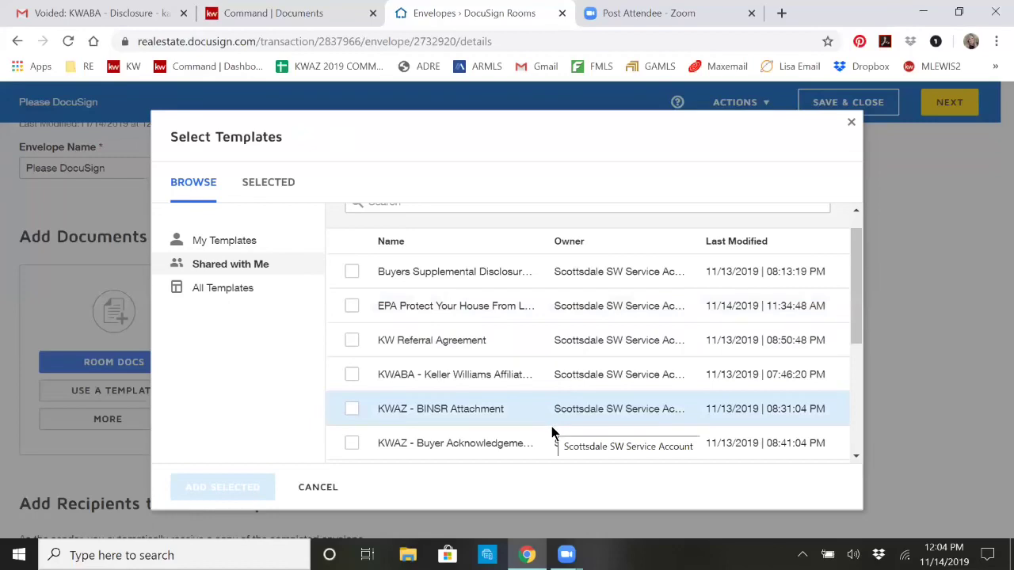
{"action": "scroll", "coordinate": [555, 404], "scroll_direction": "down", "scroll_amount": 1}
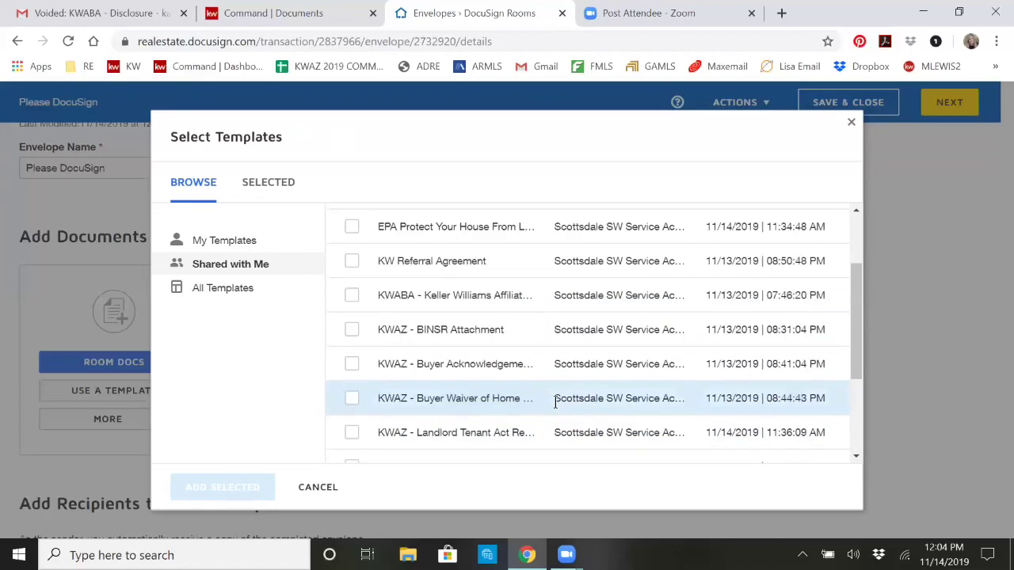
{"action": "scroll", "coordinate": [556, 400], "scroll_direction": "down", "scroll_amount": 1}
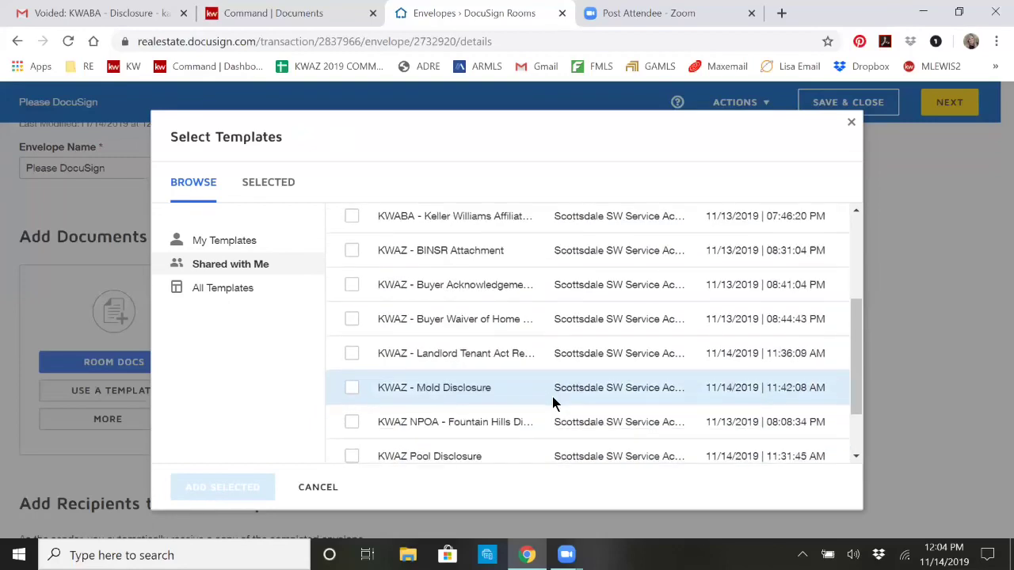
{"action": "left_click", "coordinate": [351, 389]}
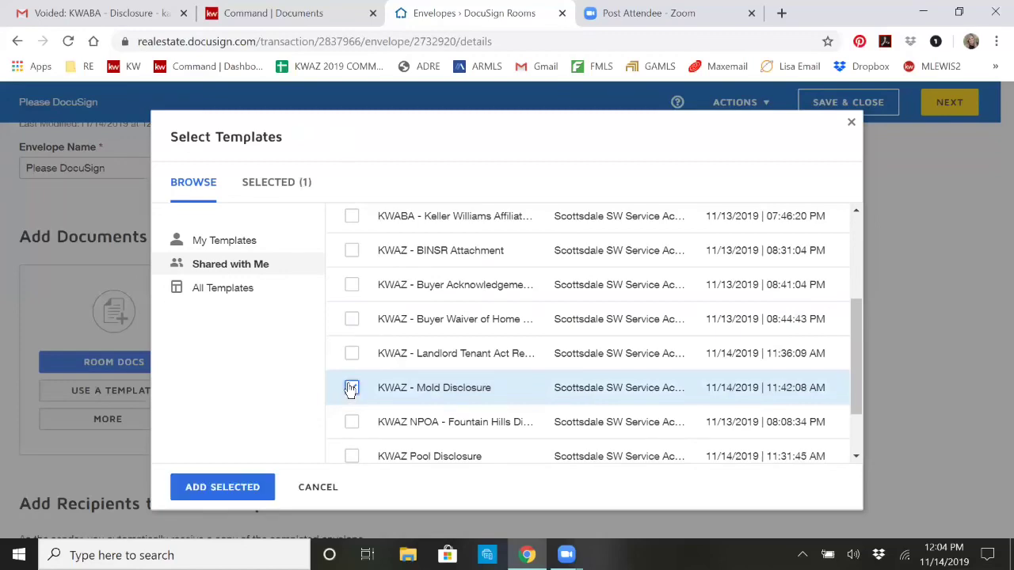
{"action": "left_click", "coordinate": [232, 489]}
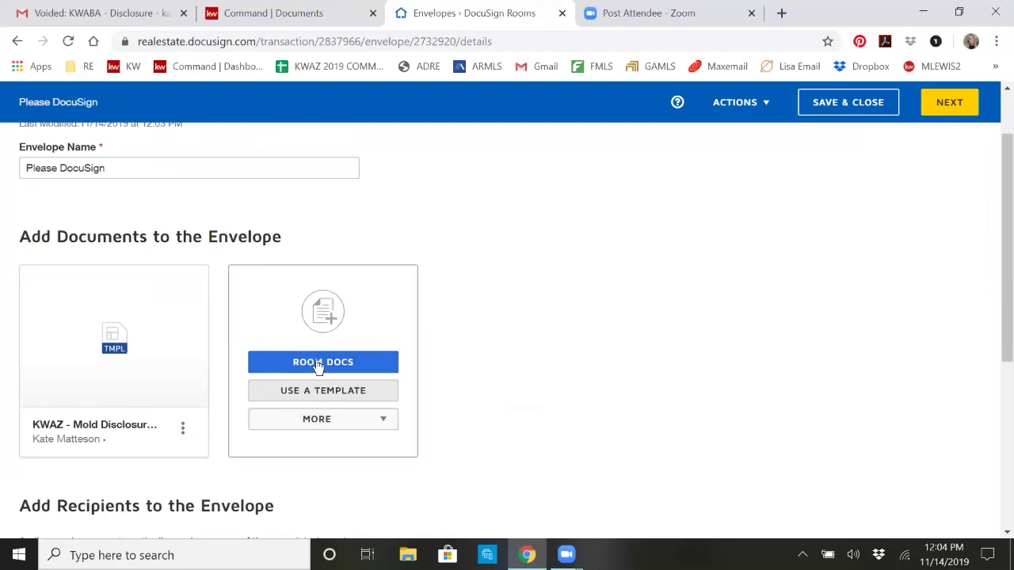
Step: Open the Room Docs picker and the shared templates picker, then close both without adding anything
{"action": "left_click", "coordinate": [318, 366]}
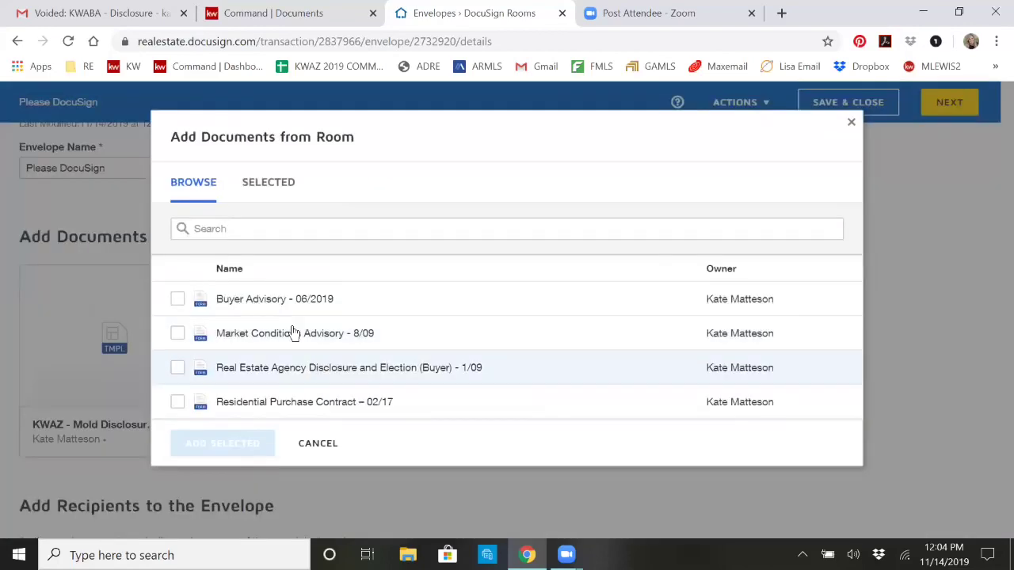
{"action": "left_click", "coordinate": [318, 443]}
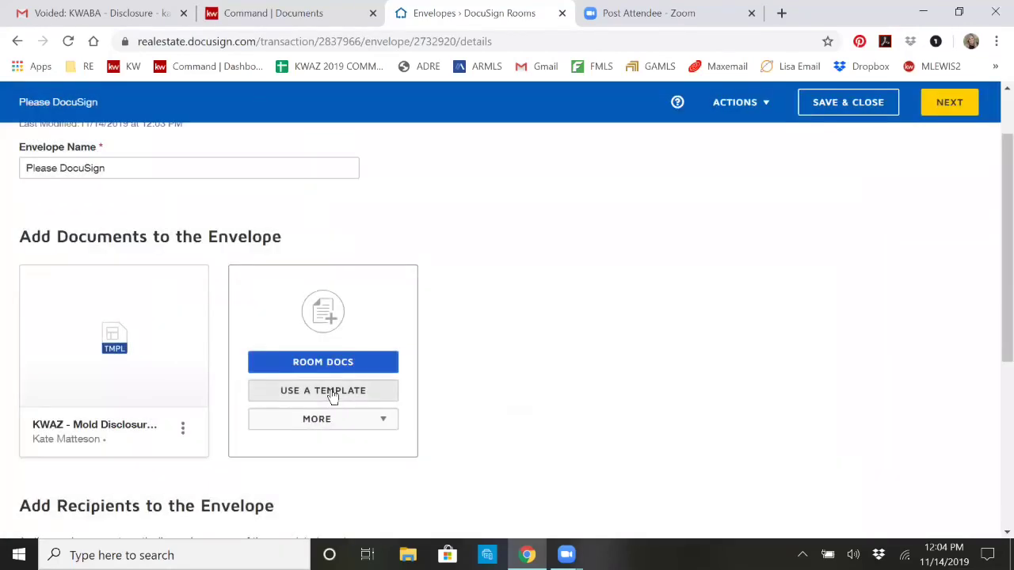
{"action": "left_click", "coordinate": [333, 394]}
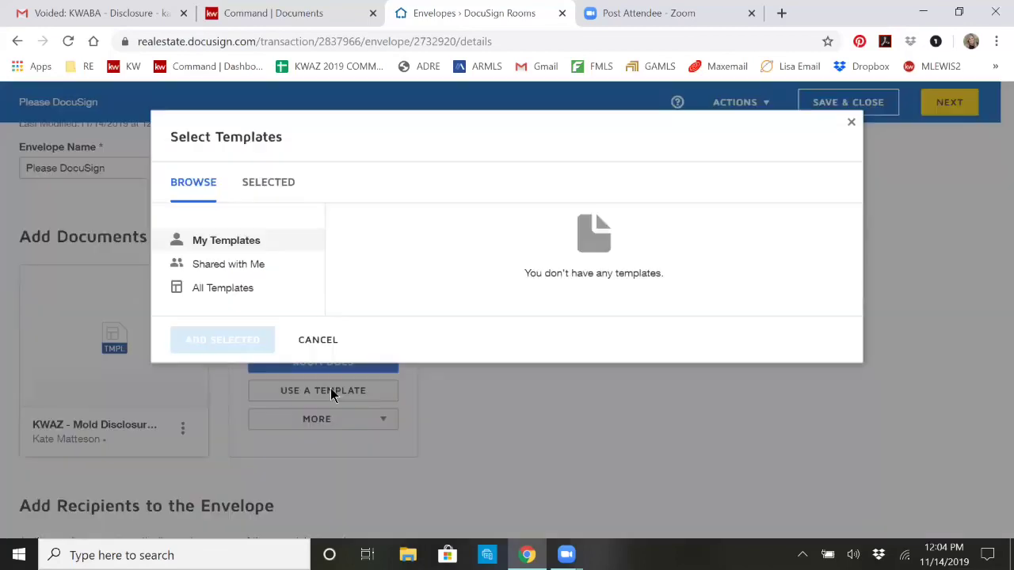
{"action": "left_click", "coordinate": [236, 265]}
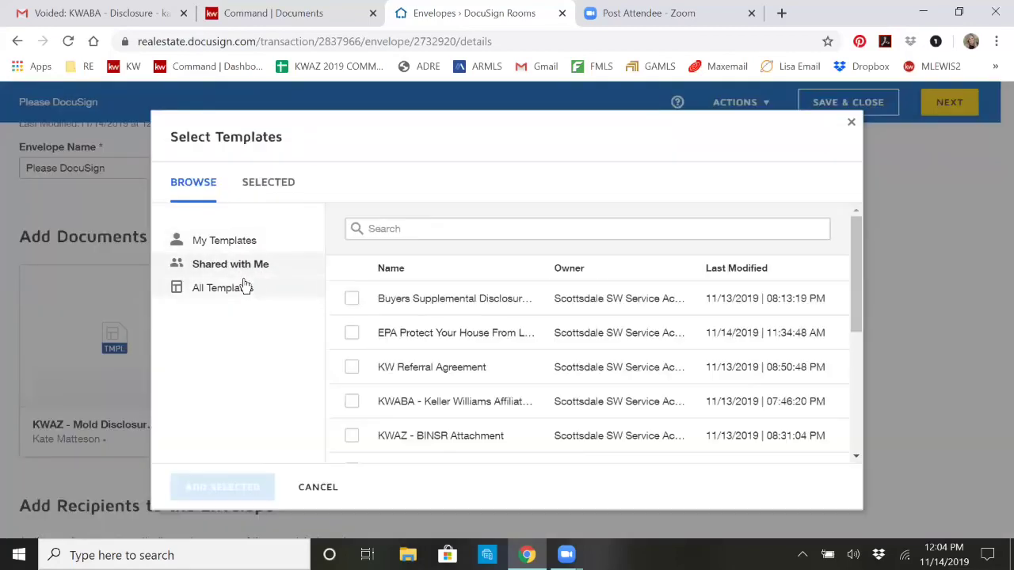
{"action": "left_click", "coordinate": [328, 488]}
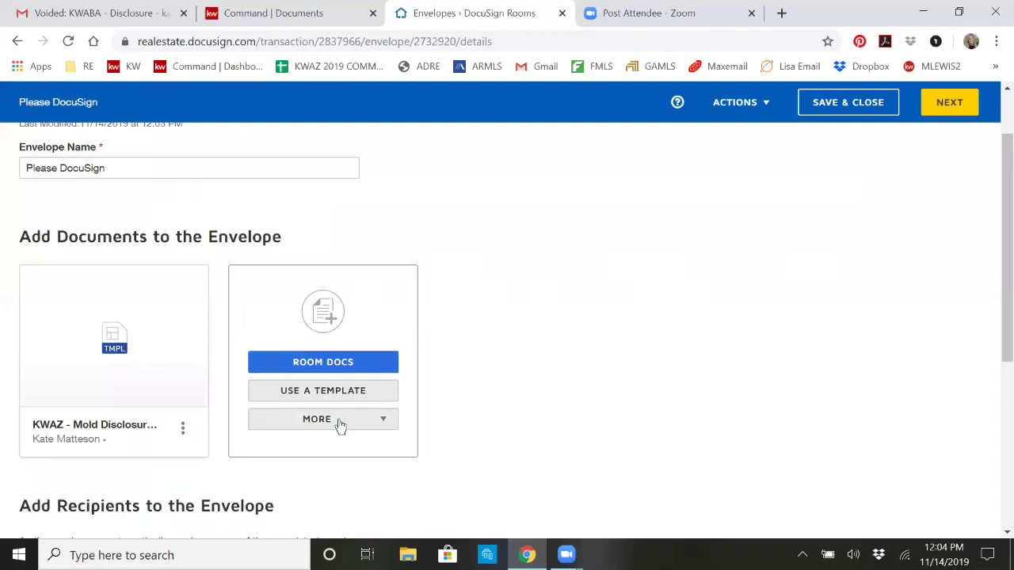
Step: Cancel the More > Upload file dialog so the envelope holds only the Mold Disclosure template
{"action": "left_click", "coordinate": [339, 425]}
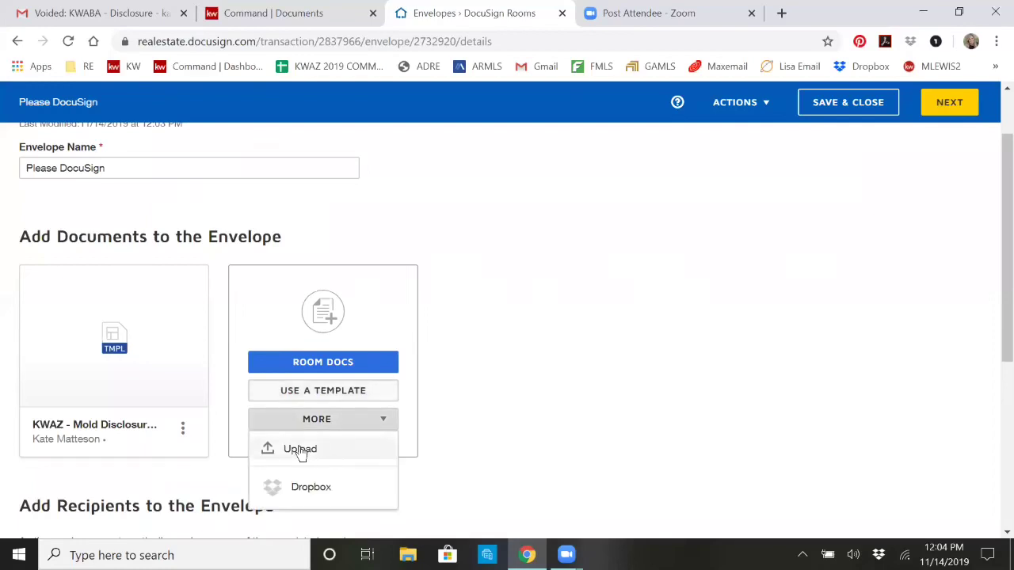
{"action": "left_click", "coordinate": [300, 449]}
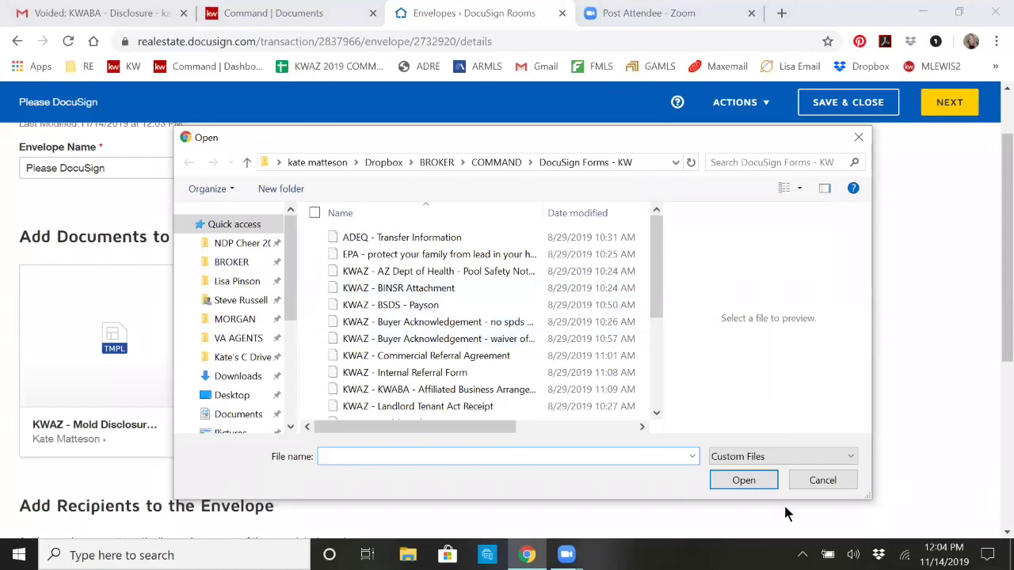
{"action": "left_click", "coordinate": [820, 480]}
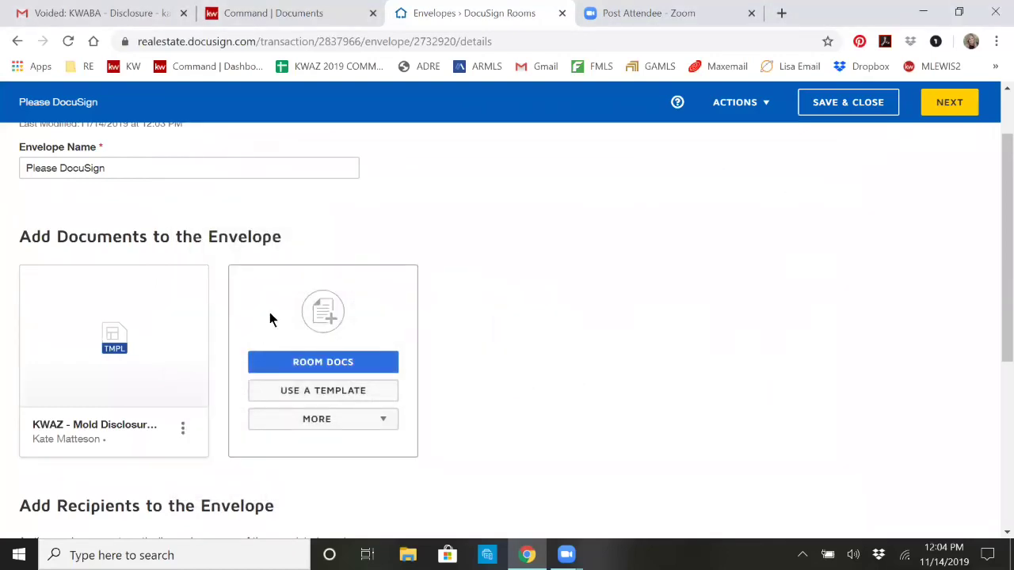
{"action": "scroll", "coordinate": [186, 340], "scroll_direction": "down", "scroll_amount": 1}
Step: Tick the Buyer One and Buyer Two pre-tagged roles and assign the first and second buyer contacts to them
{"action": "scroll", "coordinate": [180, 455], "scroll_direction": "down", "scroll_amount": 1}
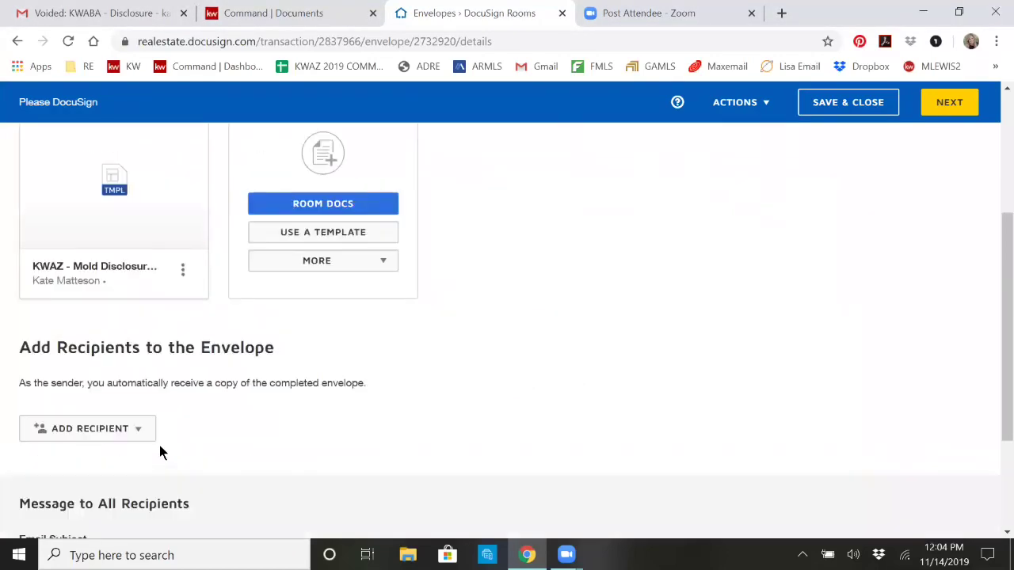
{"action": "left_click", "coordinate": [121, 437]}
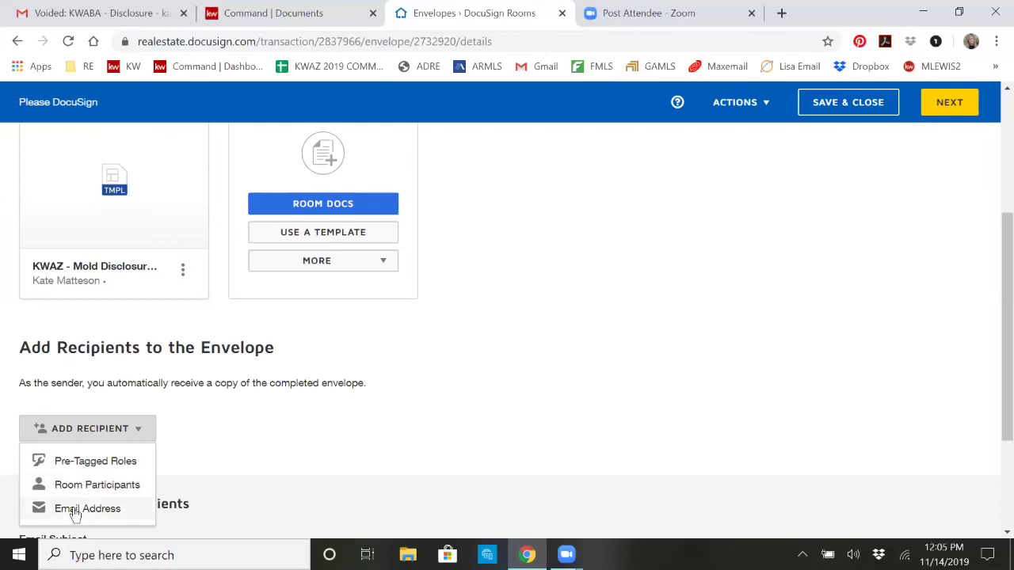
{"action": "left_click", "coordinate": [96, 462]}
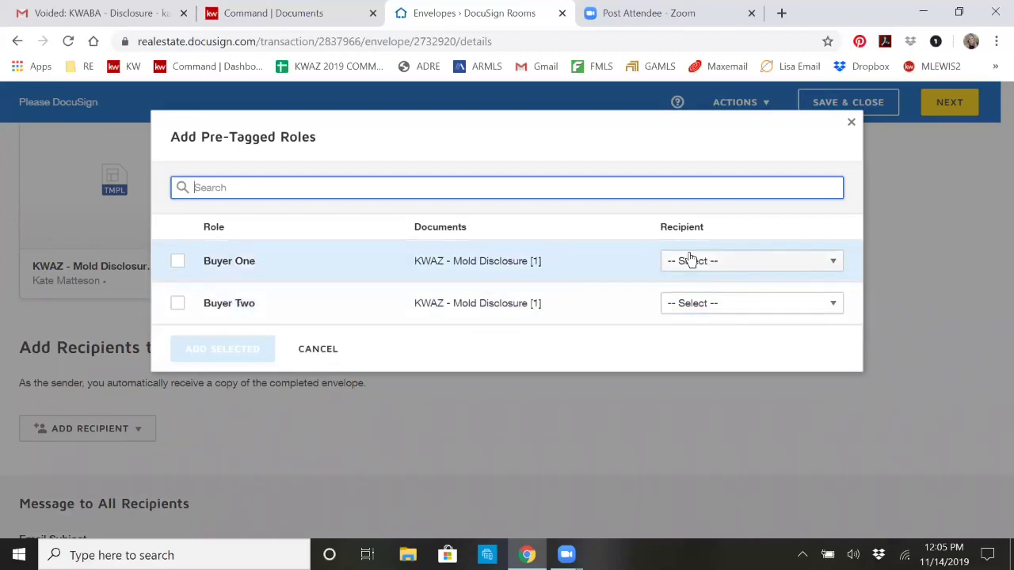
{"action": "left_click", "coordinate": [177, 262]}
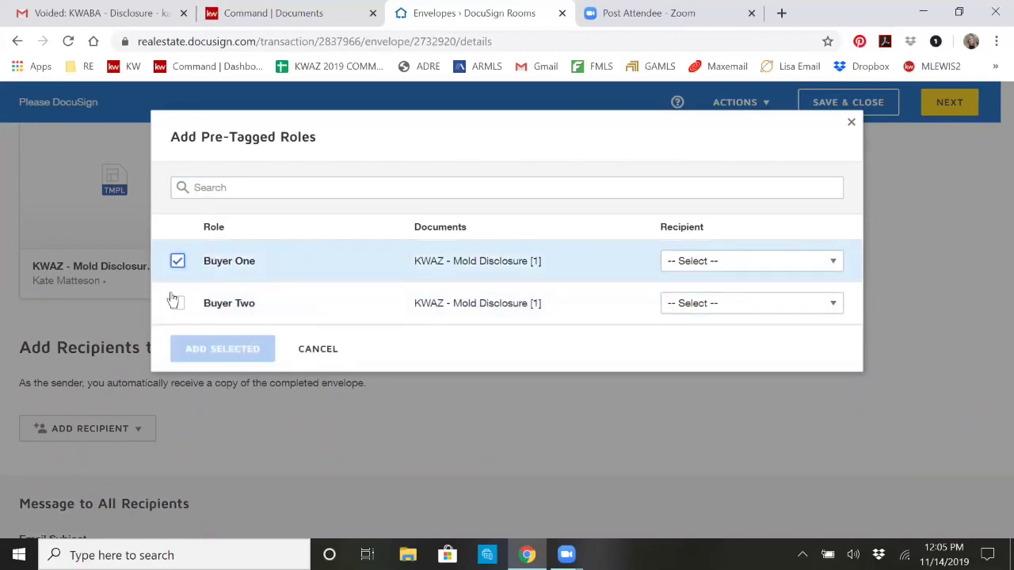
{"action": "left_click", "coordinate": [177, 306]}
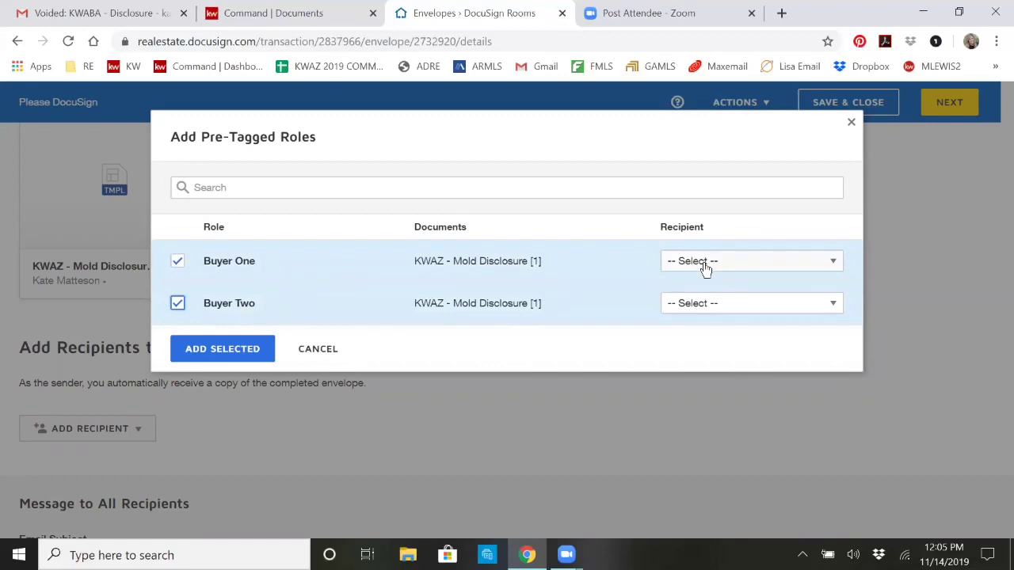
{"action": "left_click", "coordinate": [705, 265]}
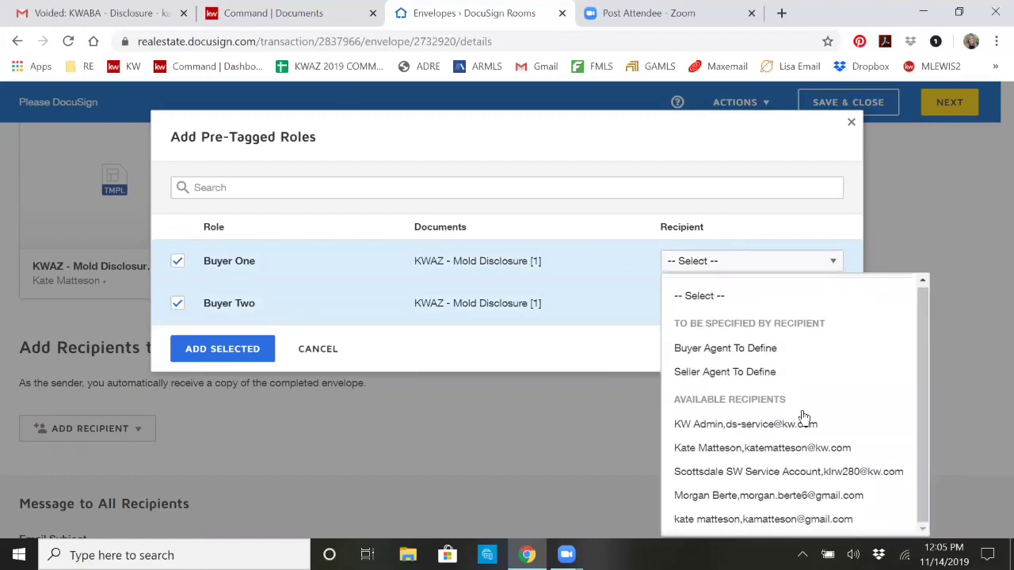
{"action": "left_click", "coordinate": [820, 496]}
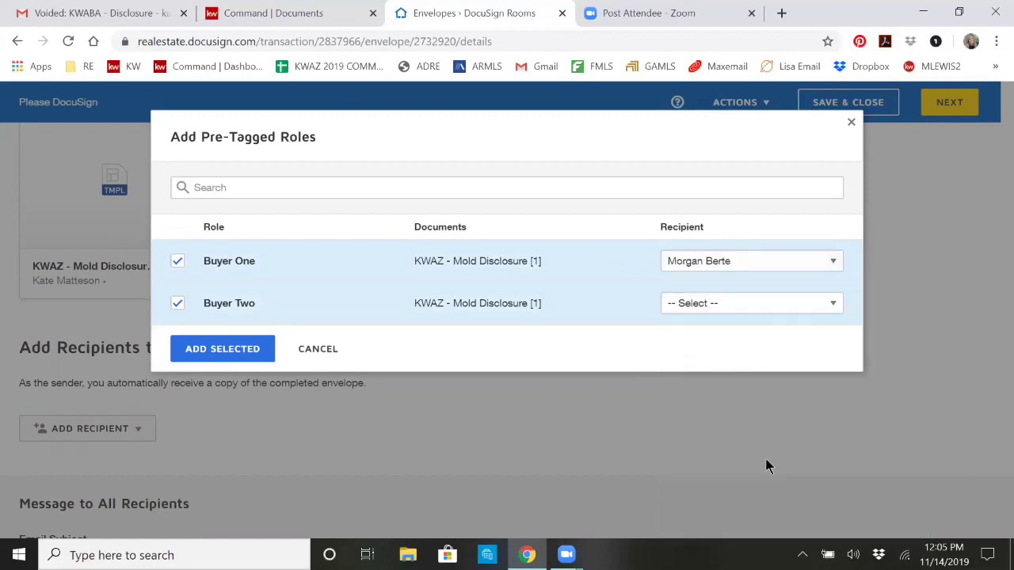
{"action": "left_click", "coordinate": [697, 304]}
{"action": "scroll", "coordinate": [784, 475], "scroll_direction": "down", "scroll_amount": 2}
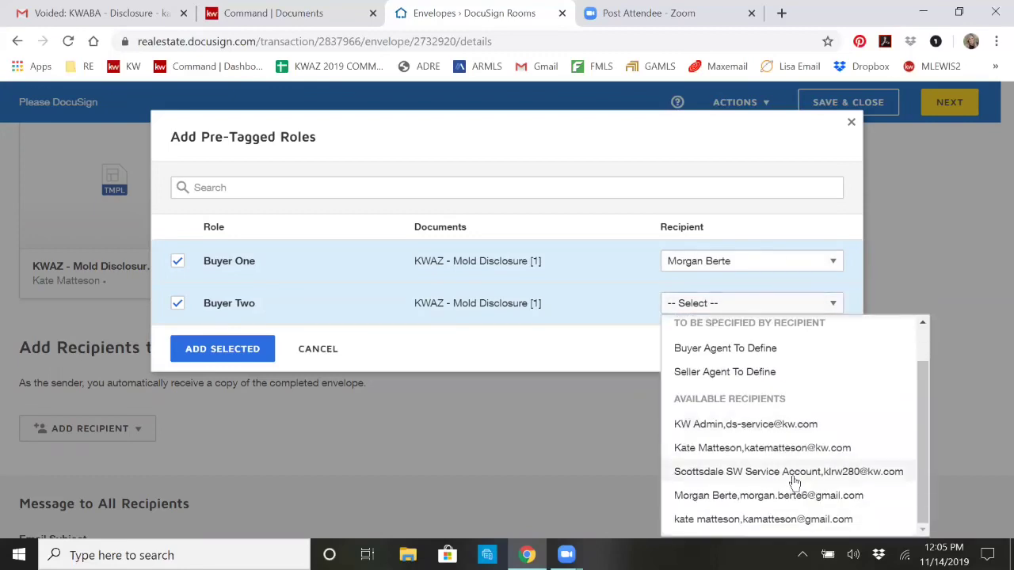
{"action": "left_click", "coordinate": [820, 519]}
Step: Add both buyer roles as recipients and change Buyer Two's signing order to 2
{"action": "left_click", "coordinate": [191, 341]}
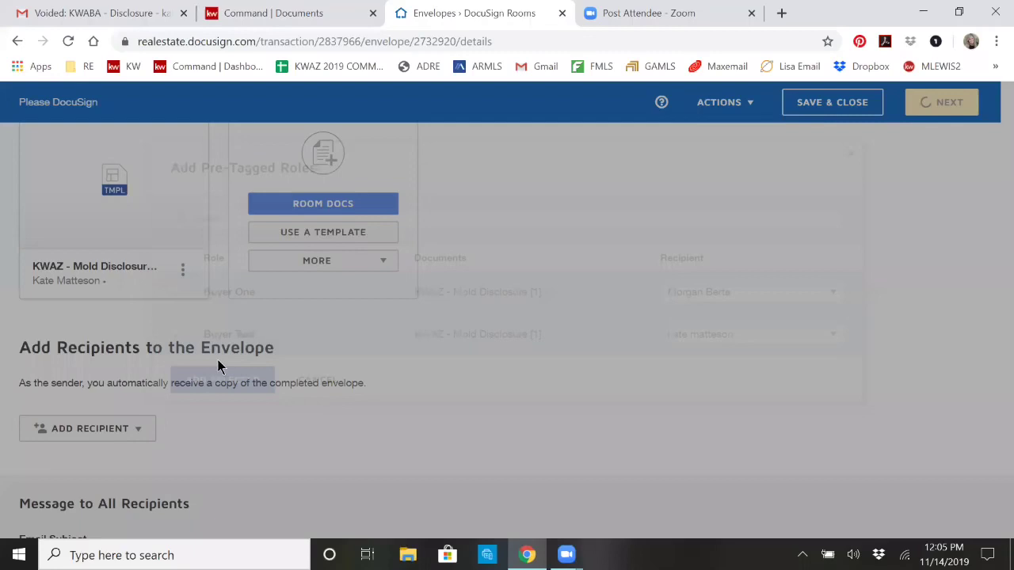
{"action": "scroll", "coordinate": [421, 351], "scroll_direction": "down", "scroll_amount": 2}
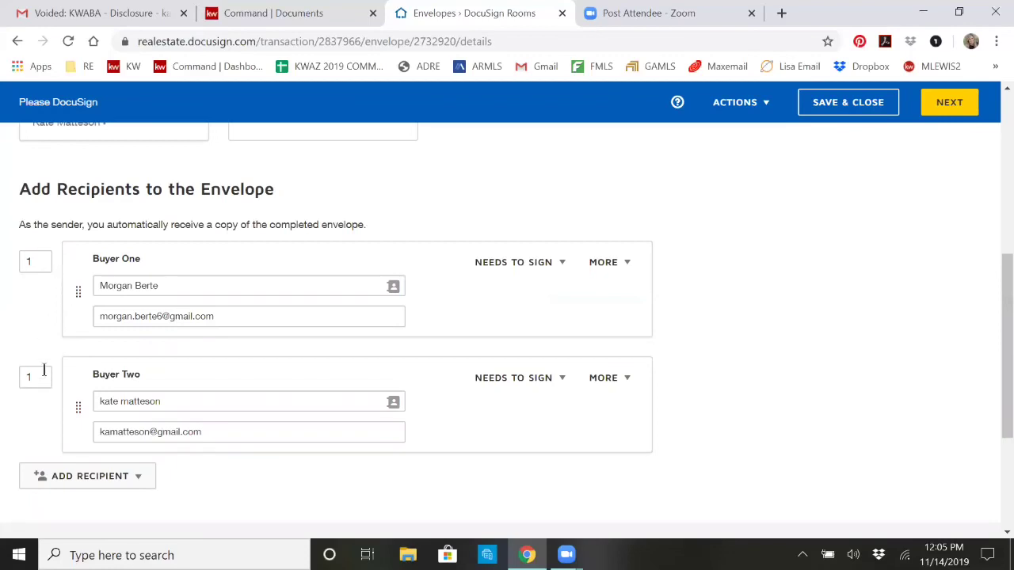
{"action": "left_click_drag", "start_coordinate": [42, 374], "coordinate": [6, 379]}
{"action": "type", "text": "2"}
{"action": "left_click", "coordinate": [35, 349]}
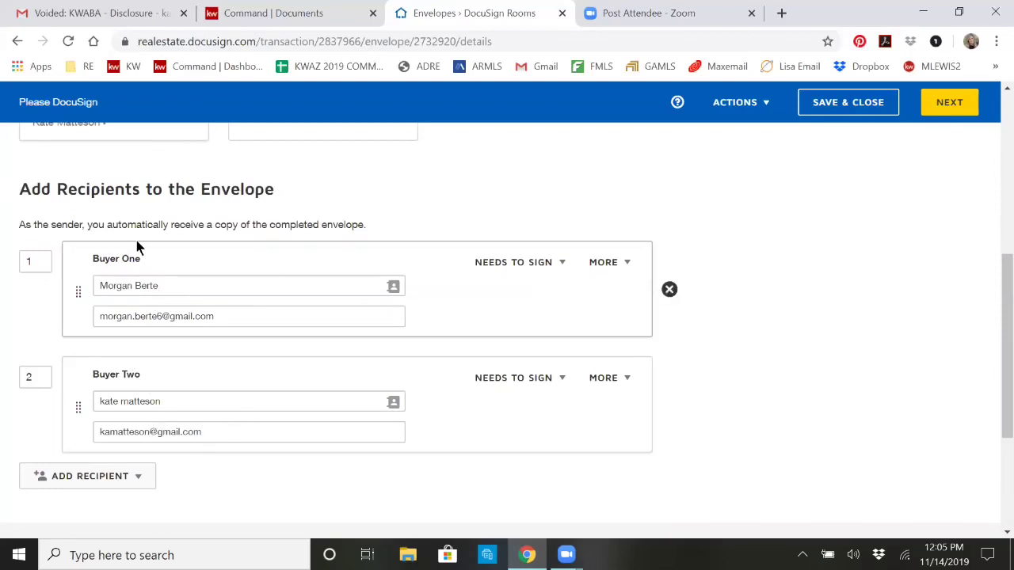
Step: Set Buyer Two's signing order back to 1
{"action": "double_click", "coordinate": [41, 376]}
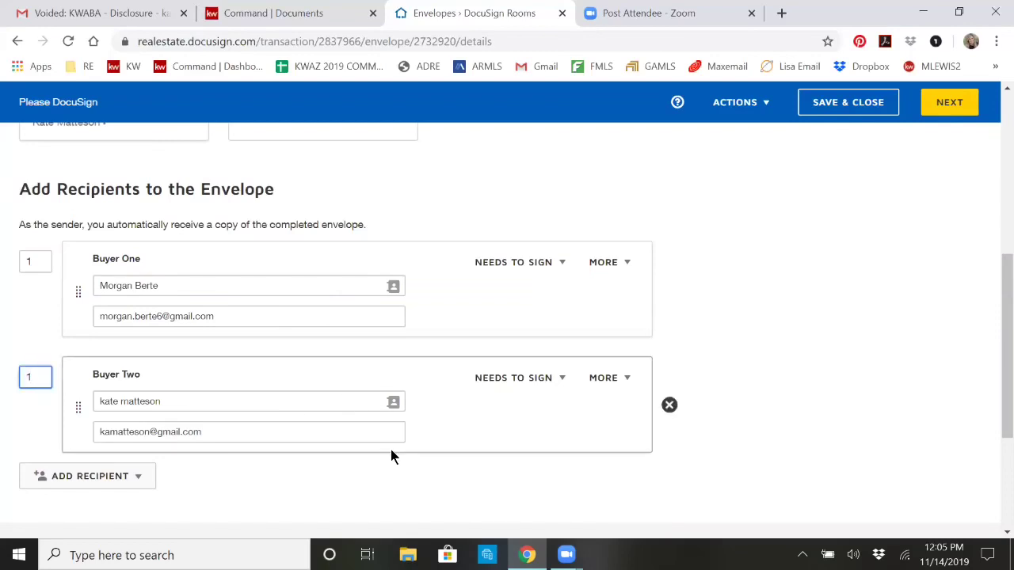
{"action": "type", "text": "1"}
{"action": "scroll", "coordinate": [400, 442], "scroll_direction": "down", "scroll_amount": 2}
Step: Append 'Our Mold Dislcosure' so the email subject reads 'Please DocuSign Our Mold Dislcosure'
{"action": "scroll", "coordinate": [373, 418], "scroll_direction": "down", "scroll_amount": 1}
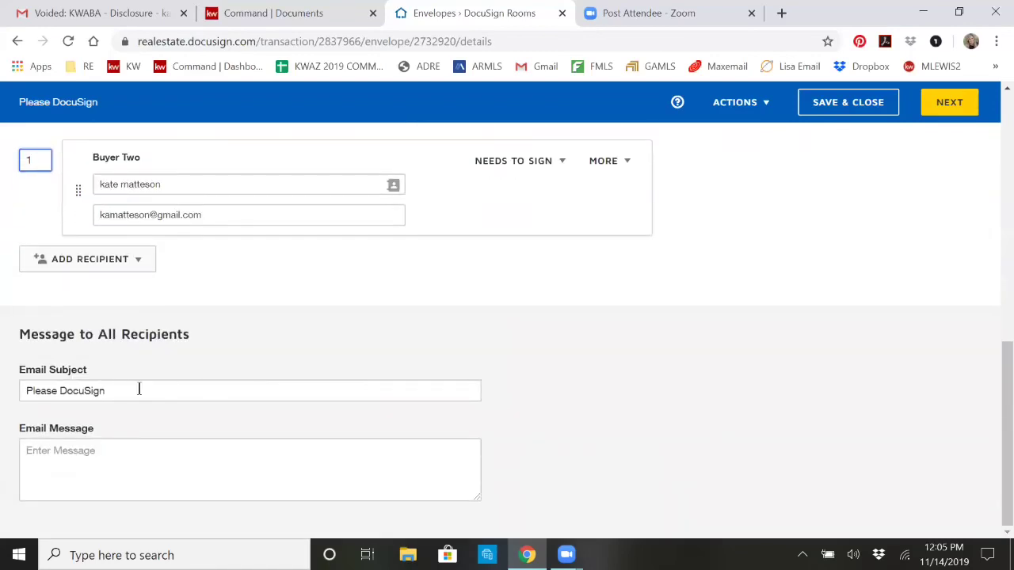
{"action": "left_click_drag", "start_coordinate": [117, 390], "coordinate": [2, 389]}
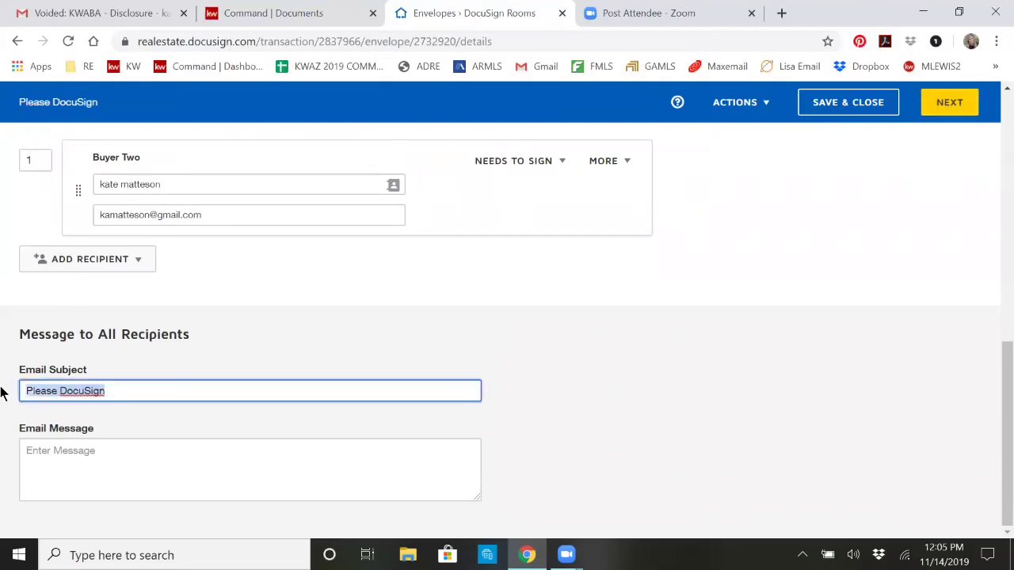
{"action": "left_click", "coordinate": [148, 393]}
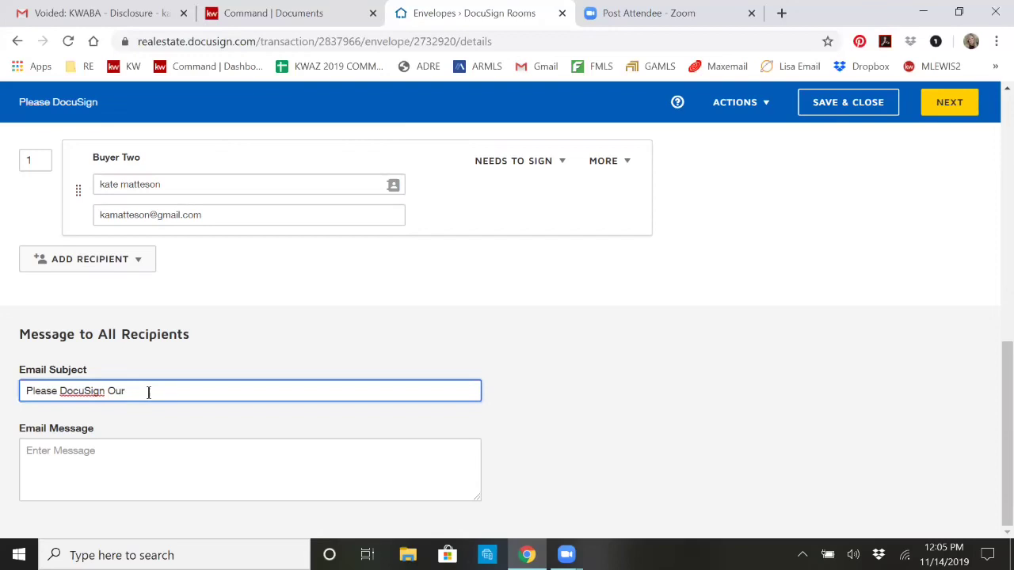
{"action": "type", "text": "Our Mold Dislcosure"}
Step: Enter the email message 'Please review and sign. If you have any questions. please let me know' and continue
{"action": "left_click", "coordinate": [88, 466]}
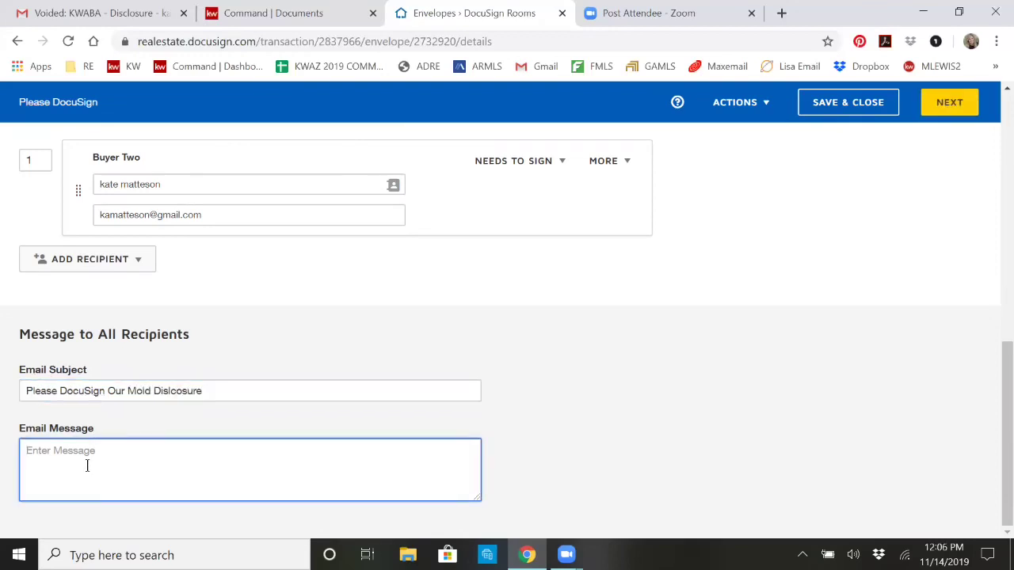
{"action": "type", "text": "Please review and sign.  If you have any questions."}
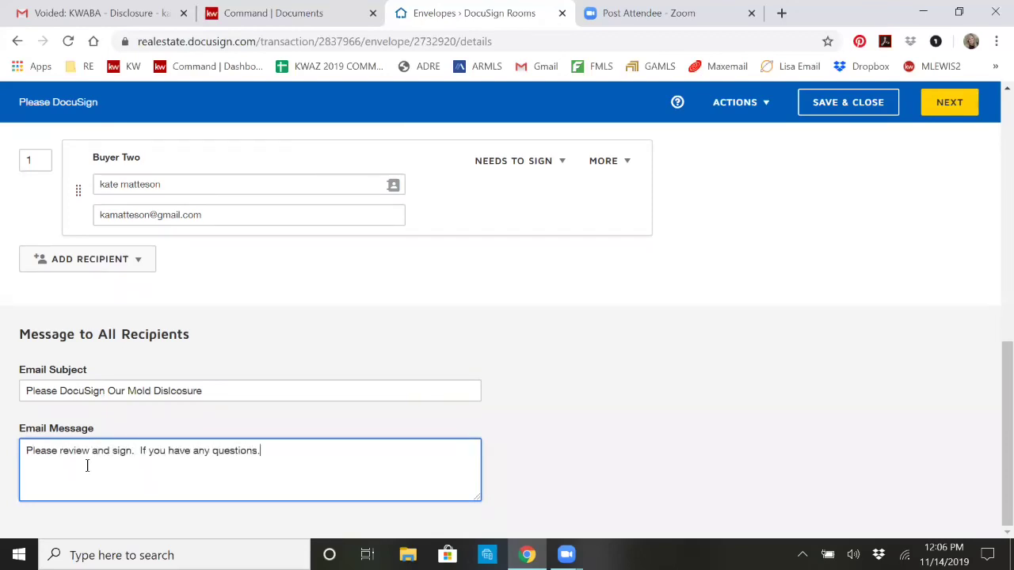
{"action": "key", "text": "BackSpace"}
{"action": "type", "text": ", please let me know!"}
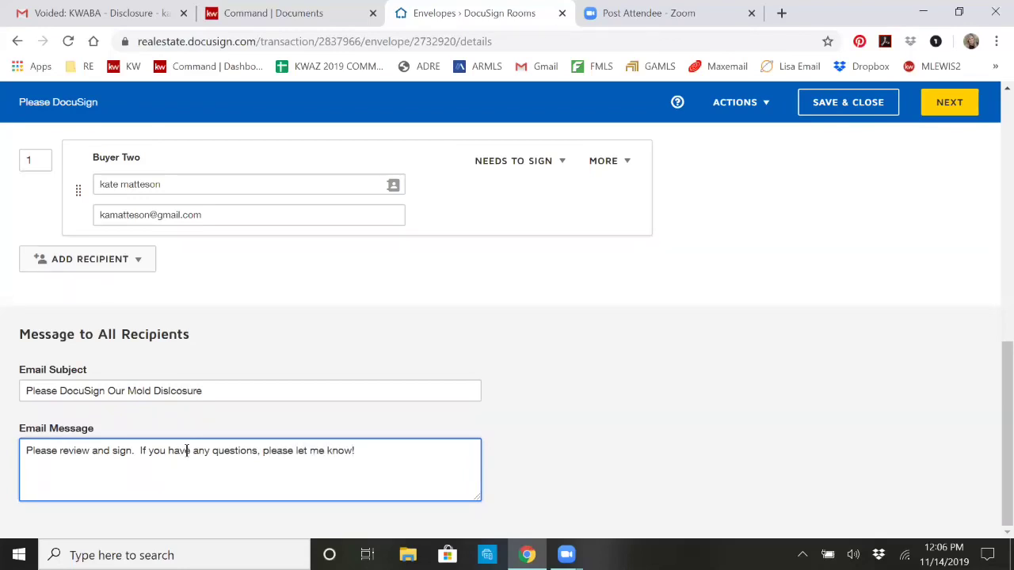
{"action": "left_click", "coordinate": [943, 105]}
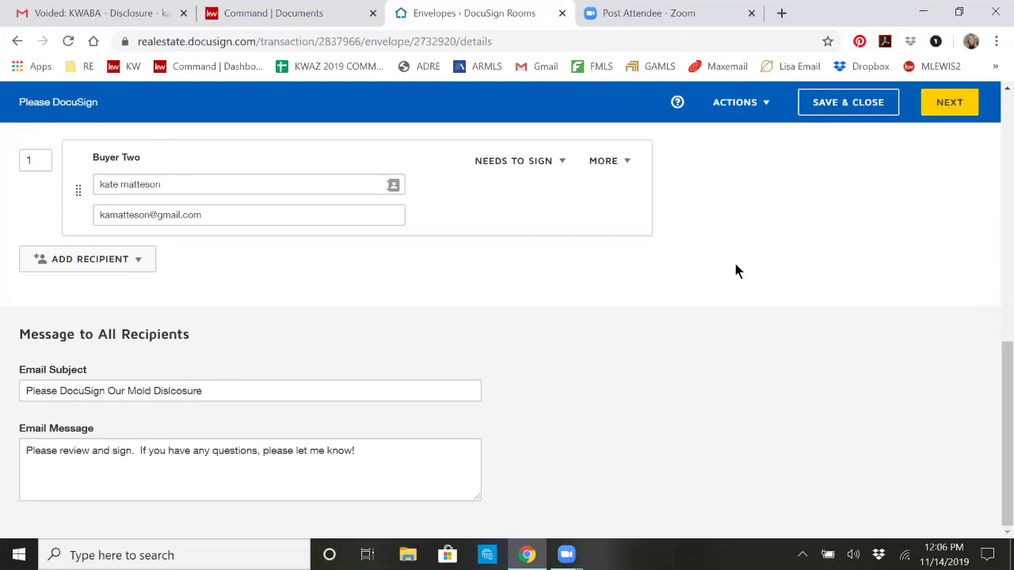
{"action": "left_click", "coordinate": [953, 106]}
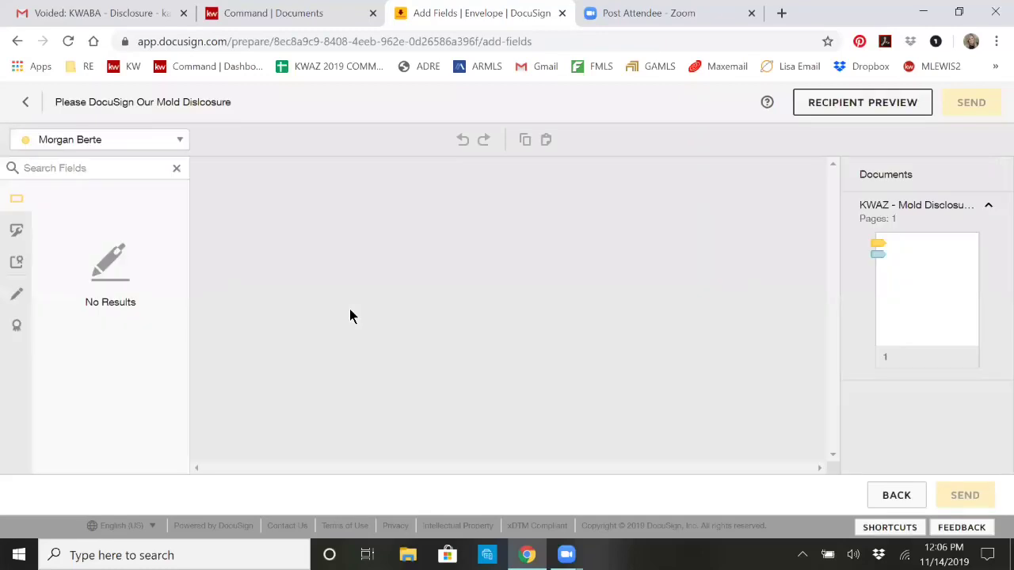
Step: Make the second buyer the current recipient and select the Premises text field
{"action": "scroll", "coordinate": [431, 333], "scroll_direction": "down", "scroll_amount": 10}
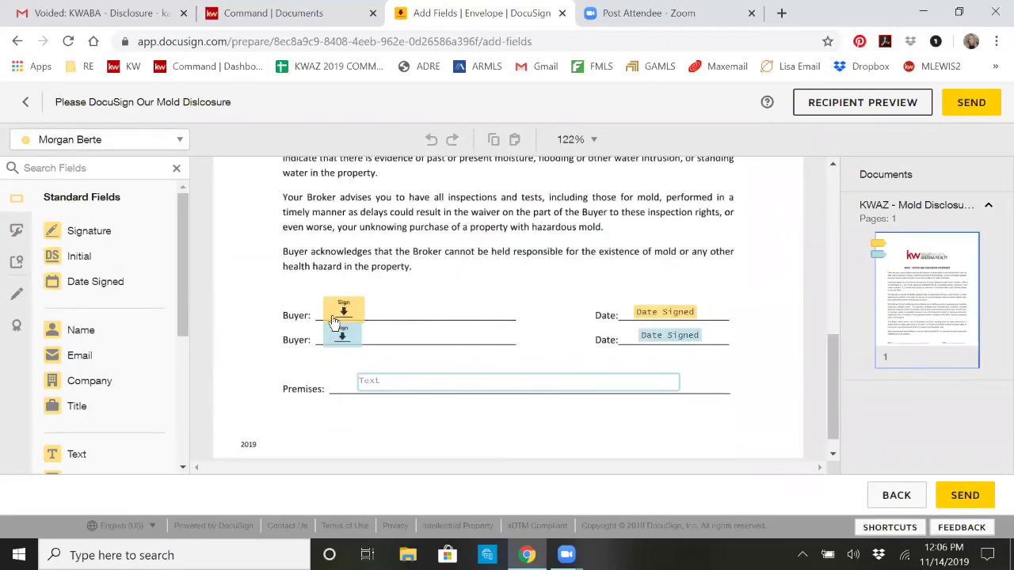
{"action": "left_click", "coordinate": [115, 142]}
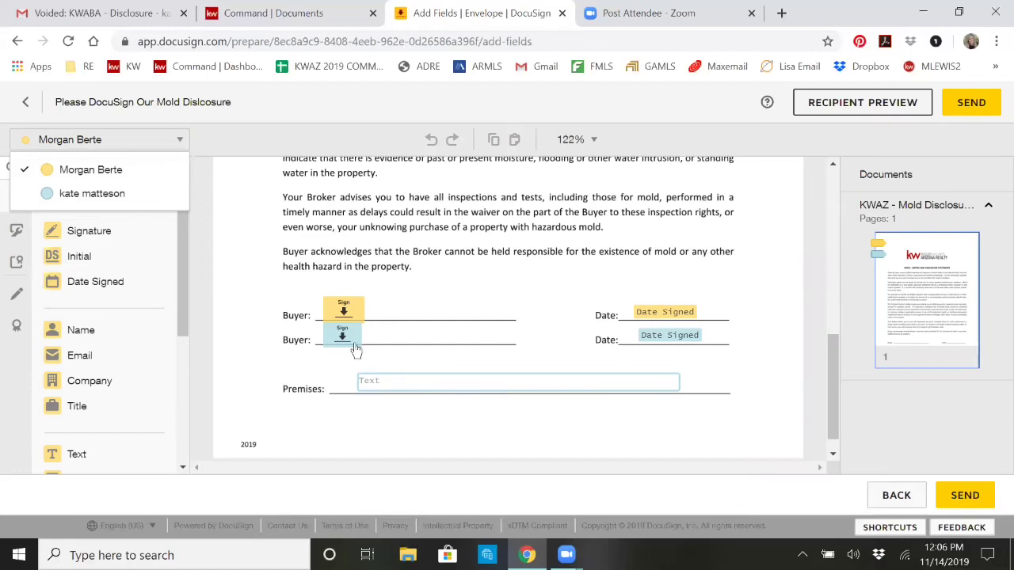
{"action": "left_click", "coordinate": [125, 198]}
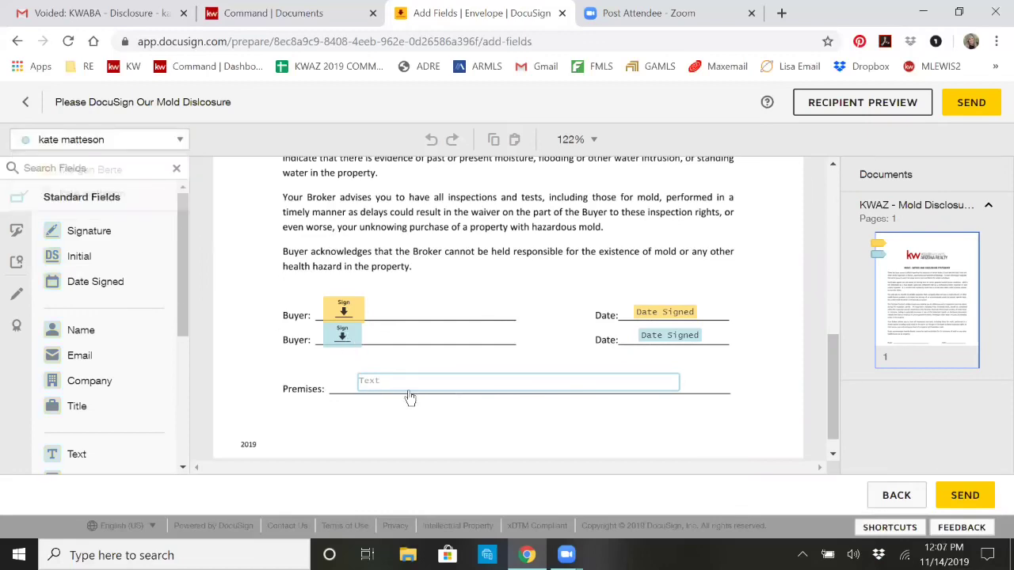
{"action": "left_click", "coordinate": [408, 387]}
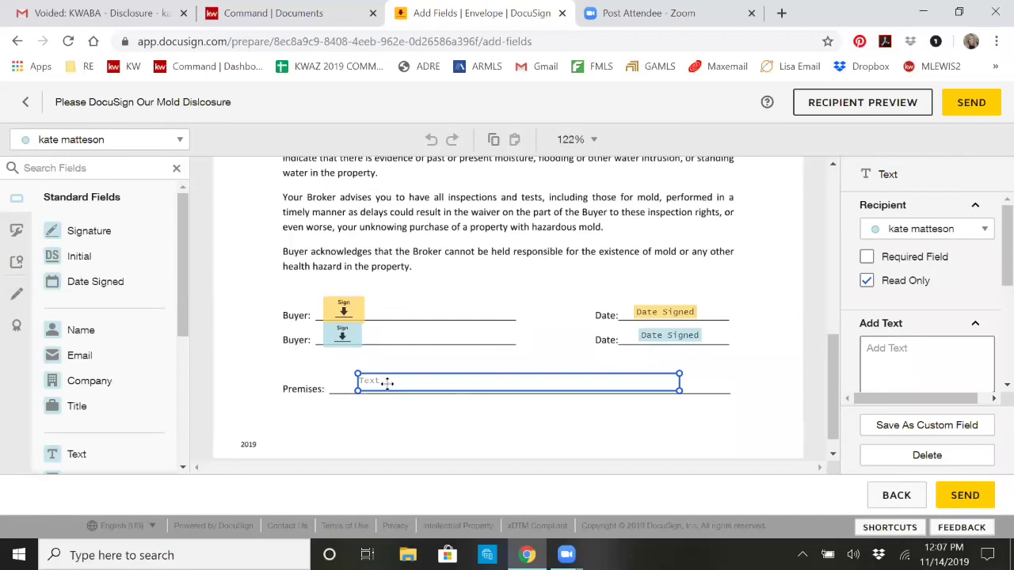
Step: Enter '12345 Main Street, Scottsdale AZ 85255' in the Premises text field
{"action": "left_click_drag", "start_coordinate": [386, 389], "coordinate": [389, 391]}
{"action": "left_click", "coordinate": [394, 383]}
{"action": "type", "text": "12345 M"}
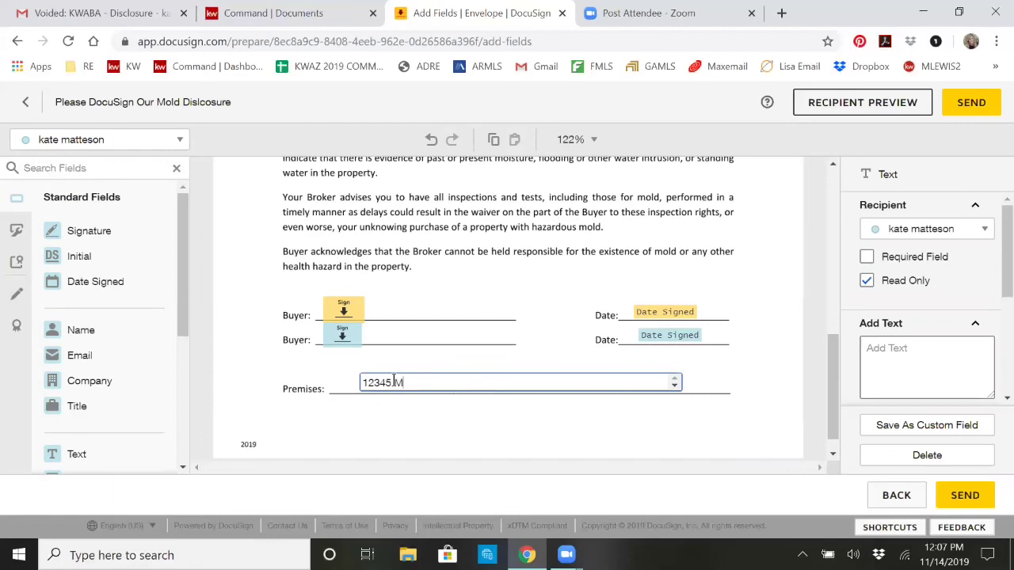
{"action": "type", "text": "ain Street, Scottsdal"}
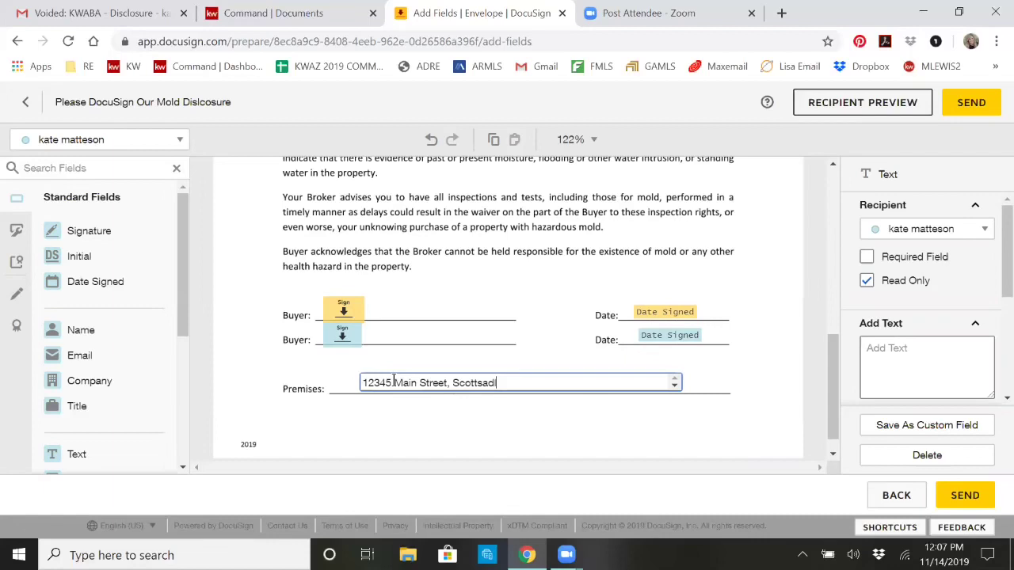
{"action": "key", "text": "BackSpace"}
{"action": "key", "text": "BackSpace"}
{"action": "type", "text": "dale AZ  85255"}
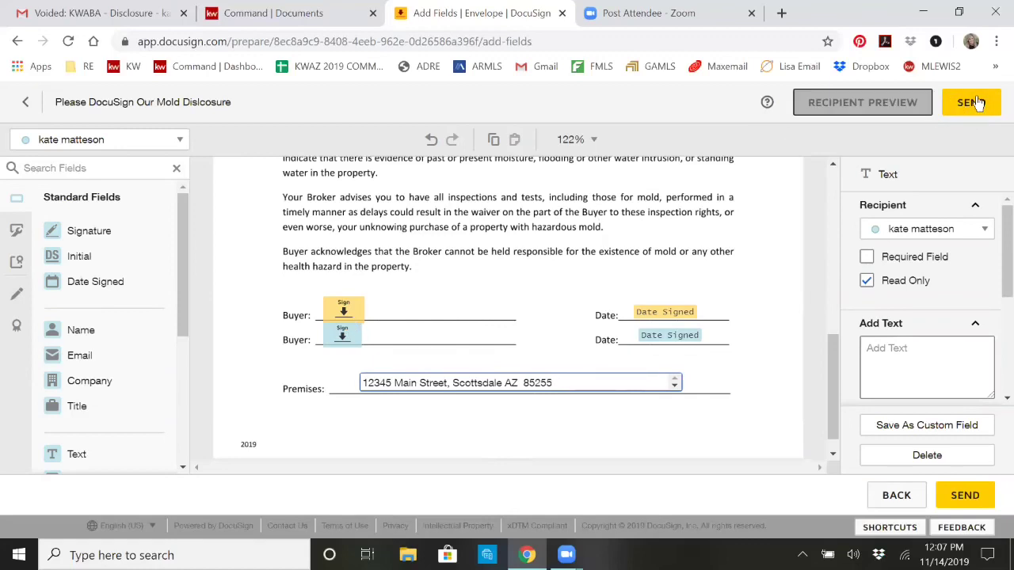
{"action": "left_click", "coordinate": [846, 106]}
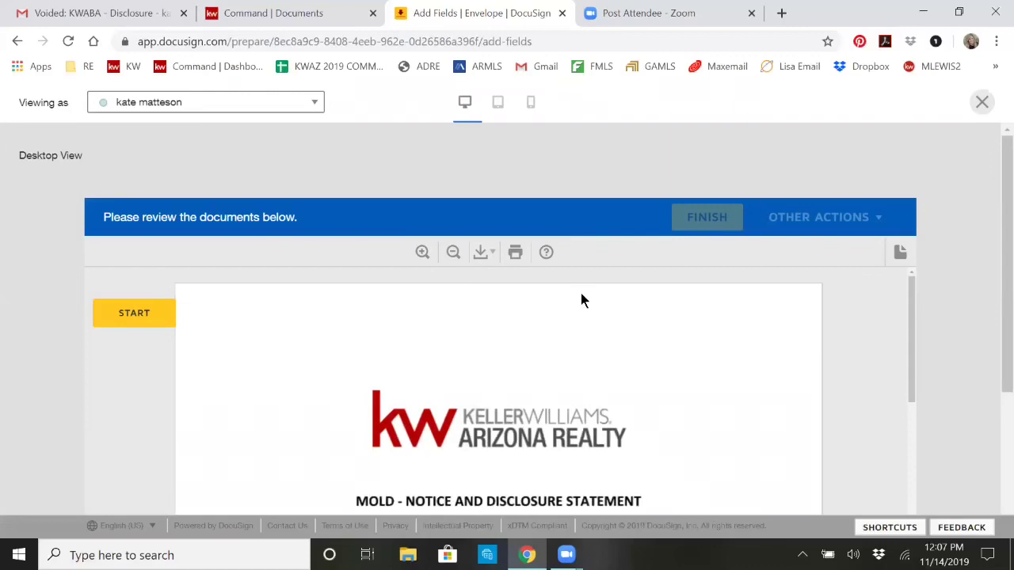
Step: Preview the envelope as the second buyer and sign the Buyer line with a sample signature
{"action": "scroll", "coordinate": [578, 306], "scroll_direction": "down", "scroll_amount": 10}
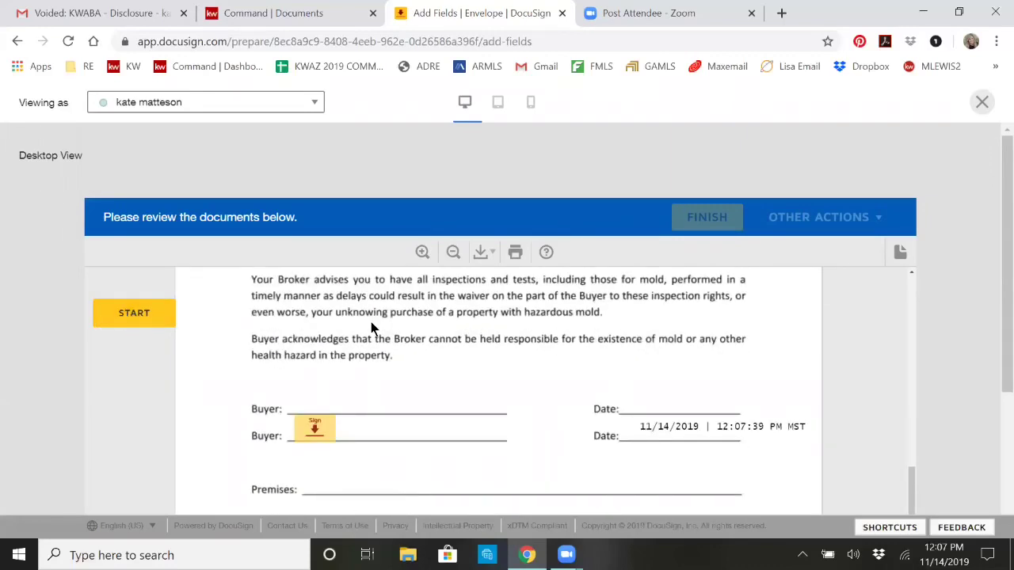
{"action": "scroll", "coordinate": [374, 328], "scroll_direction": "up", "scroll_amount": 2}
{"action": "scroll", "coordinate": [324, 316], "scroll_direction": "up", "scroll_amount": 3}
{"action": "scroll", "coordinate": [324, 317], "scroll_direction": "down", "scroll_amount": 1}
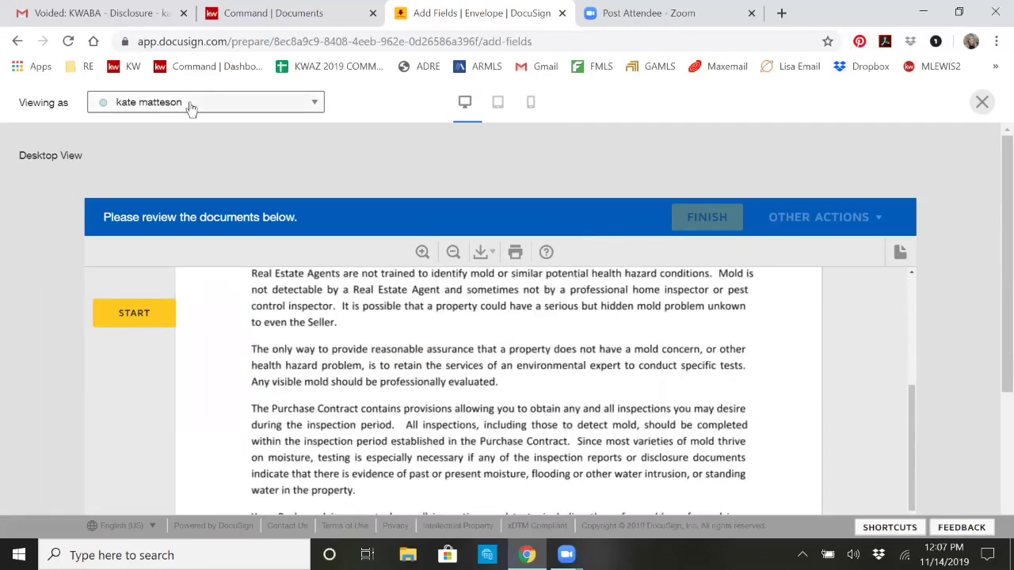
{"action": "left_click", "coordinate": [154, 109]}
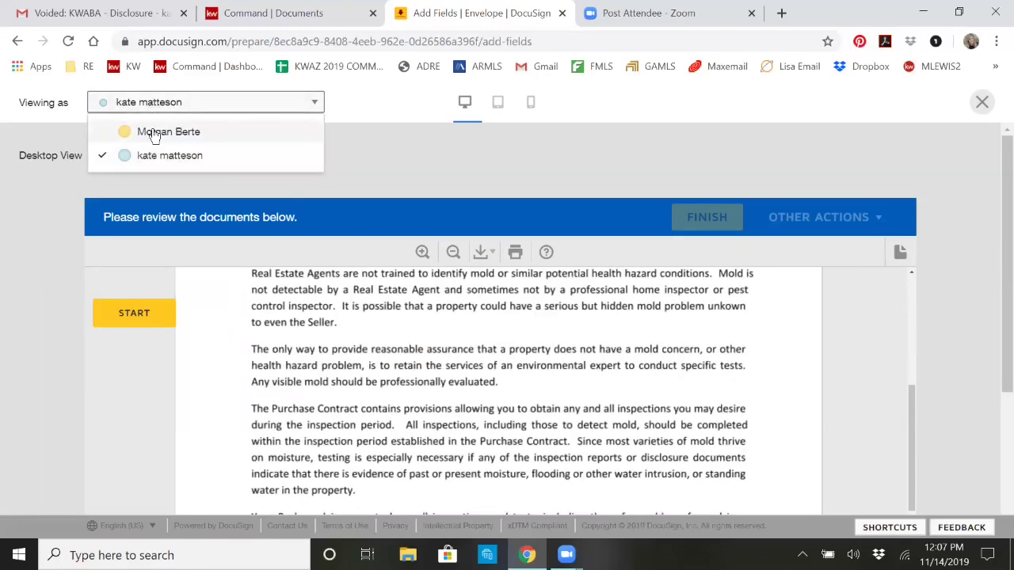
{"action": "left_click", "coordinate": [153, 134]}
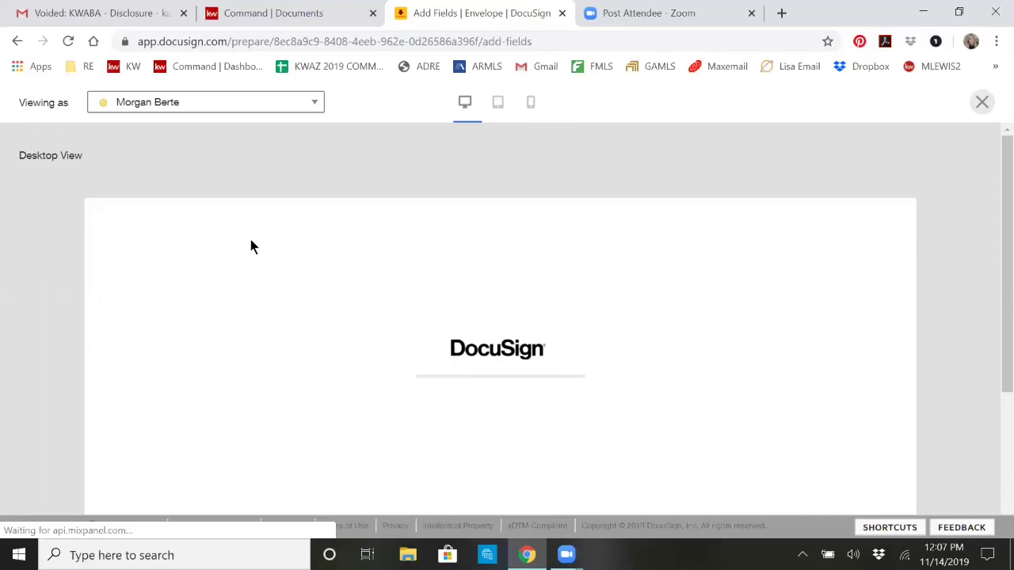
{"action": "left_click", "coordinate": [136, 315]}
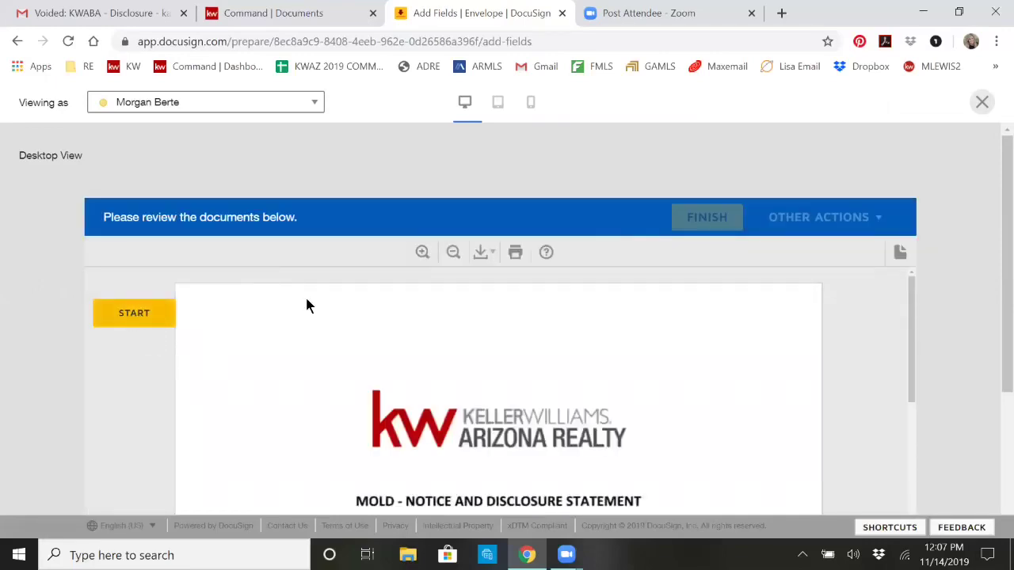
{"action": "left_click", "coordinate": [320, 448]}
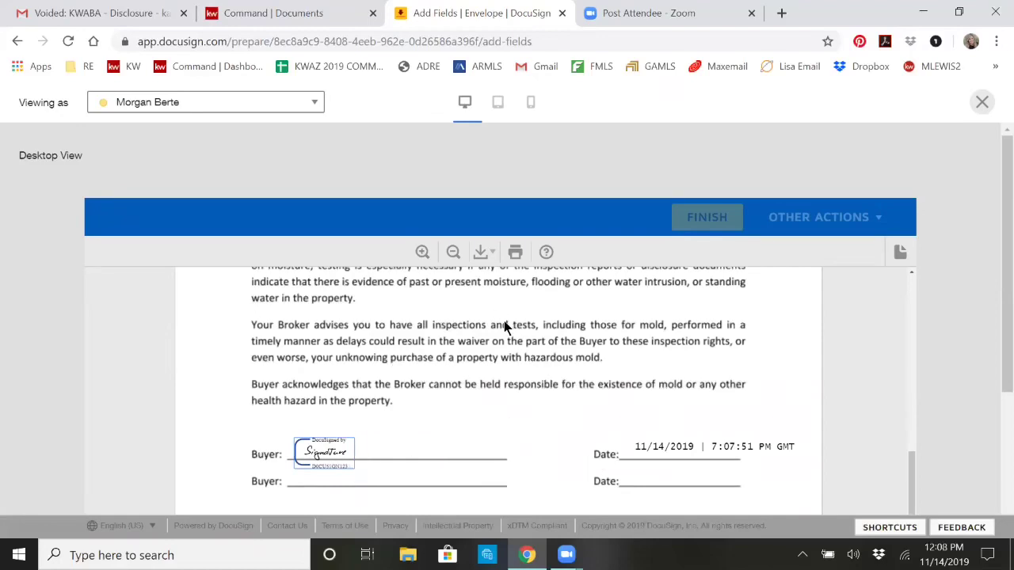
Step: Scroll through the signed preview document and close the recipient preview
{"action": "scroll", "coordinate": [555, 371], "scroll_direction": "down", "scroll_amount": 3}
{"action": "scroll", "coordinate": [552, 371], "scroll_direction": "down", "scroll_amount": 2}
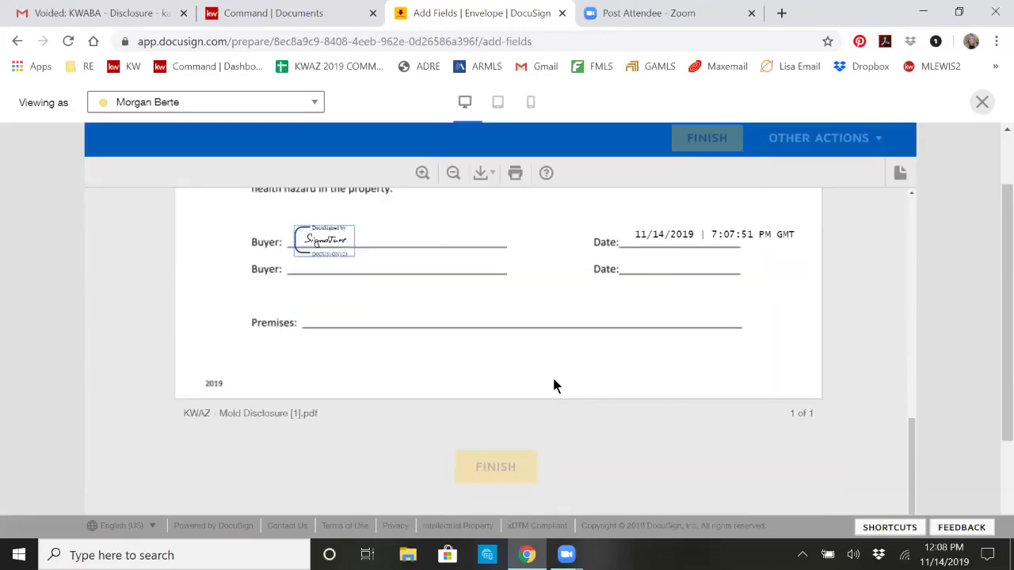
{"action": "scroll", "coordinate": [555, 383], "scroll_direction": "up", "scroll_amount": 10}
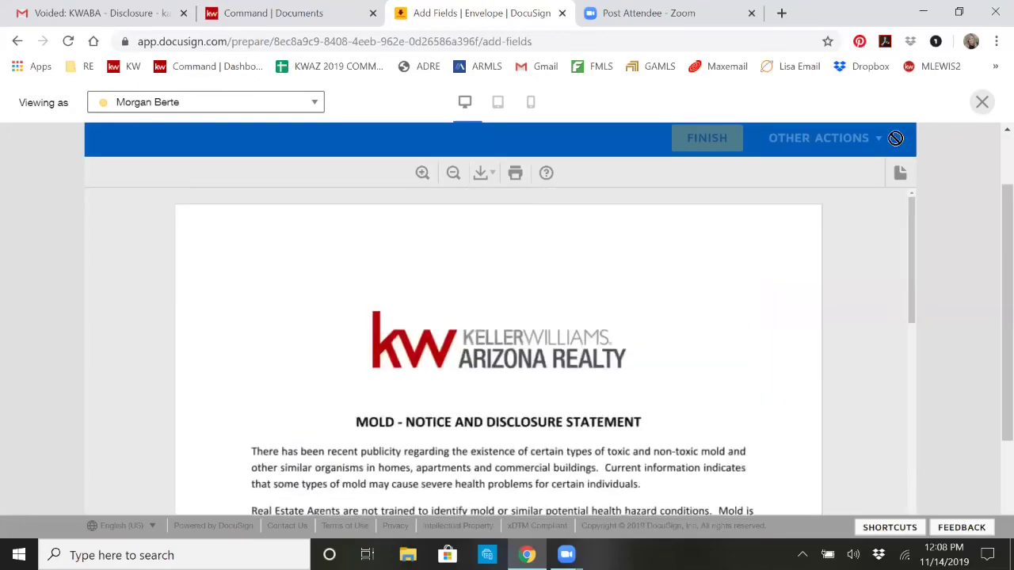
{"action": "scroll", "coordinate": [643, 398], "scroll_direction": "down", "scroll_amount": 8}
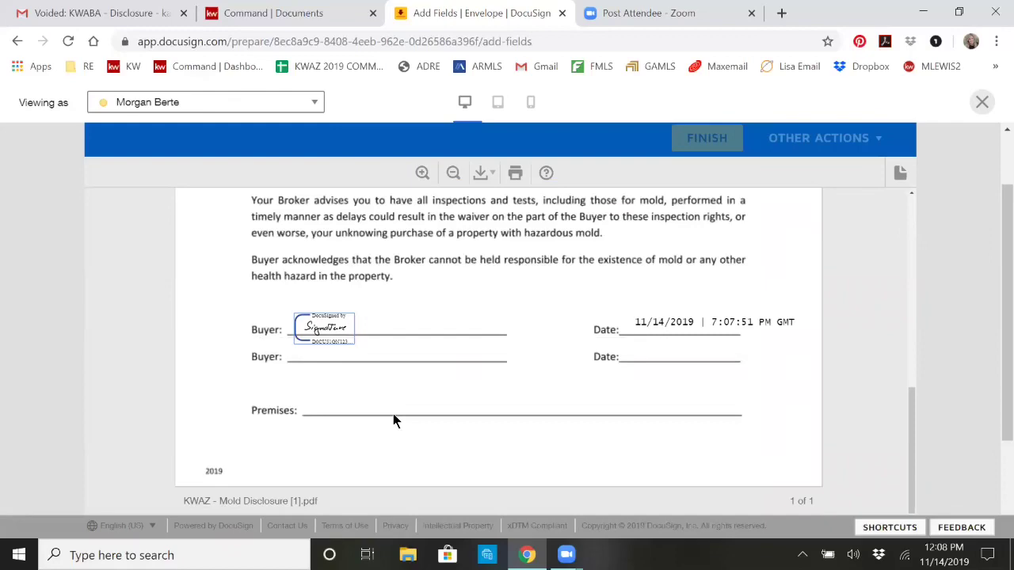
{"action": "scroll", "coordinate": [648, 342], "scroll_direction": "up", "scroll_amount": 8}
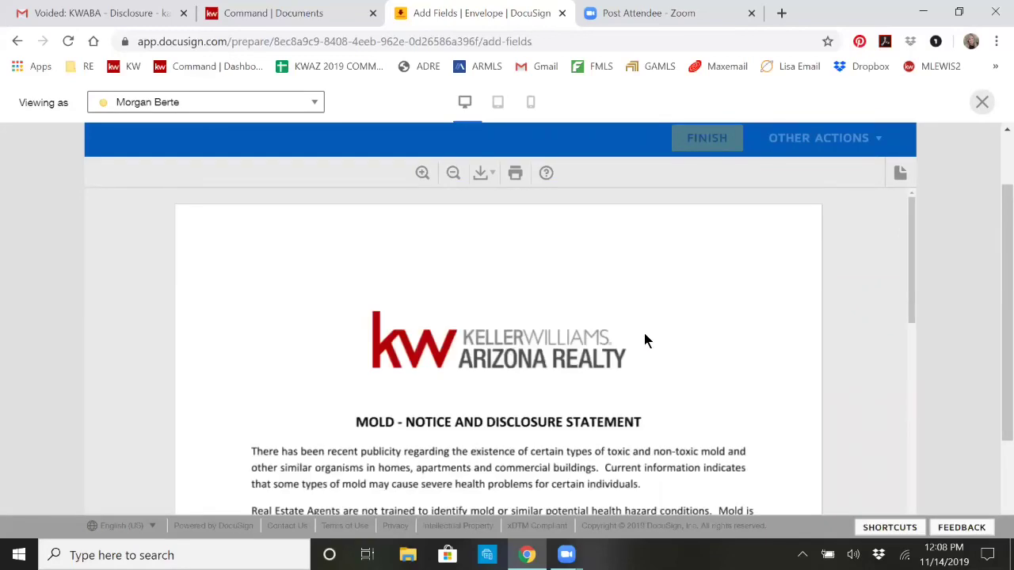
{"action": "left_click", "coordinate": [737, 137]}
Step: Send the Mold Disclosure envelope to both buyers
{"action": "left_click", "coordinate": [972, 102]}
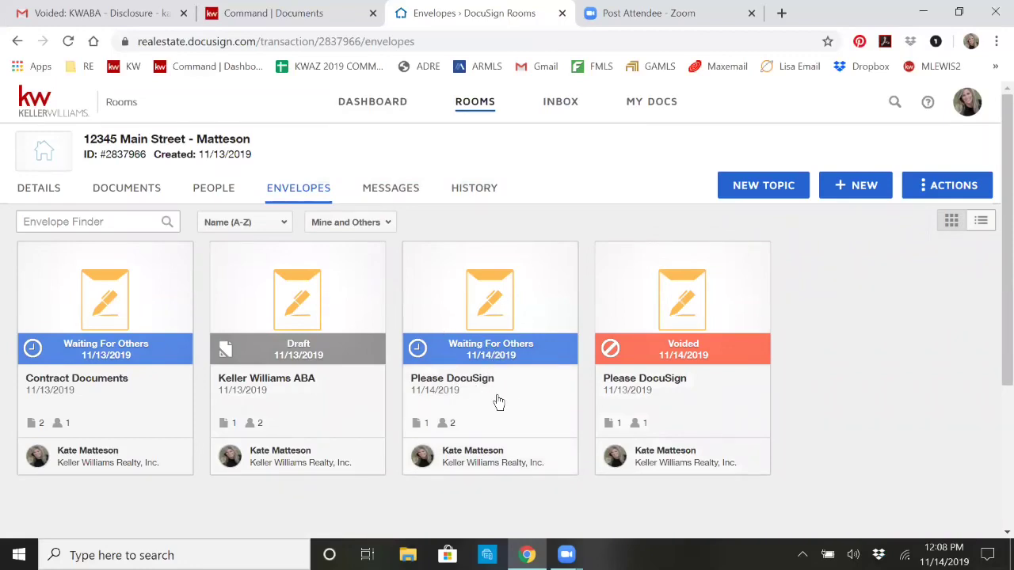
Step: Show the Under Contract document checklist on the KW Command documents page
{"action": "left_click", "coordinate": [281, 12]}
{"action": "scroll", "coordinate": [522, 365], "scroll_direction": "down", "scroll_amount": 2}
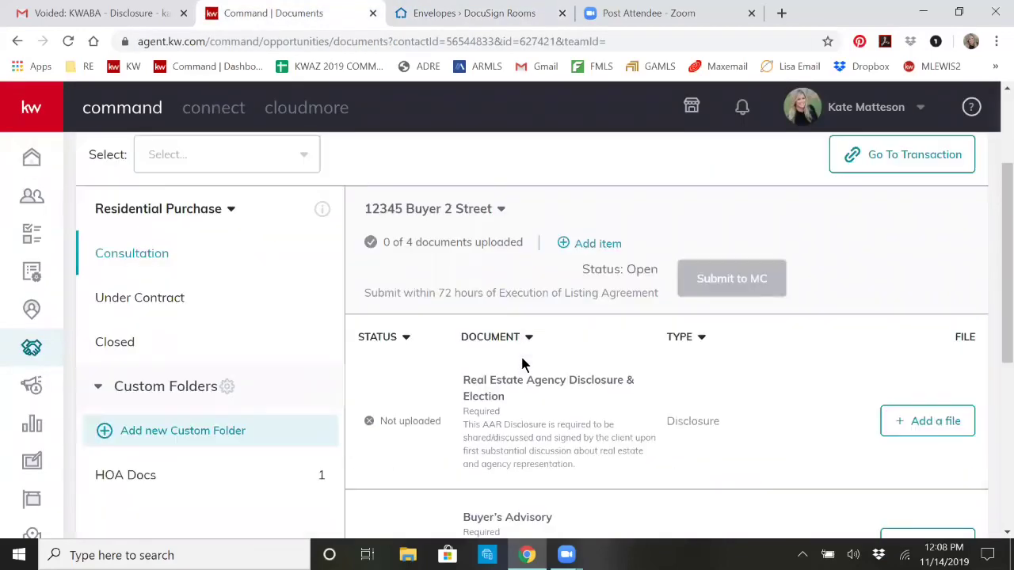
{"action": "scroll", "coordinate": [523, 365], "scroll_direction": "down", "scroll_amount": 5}
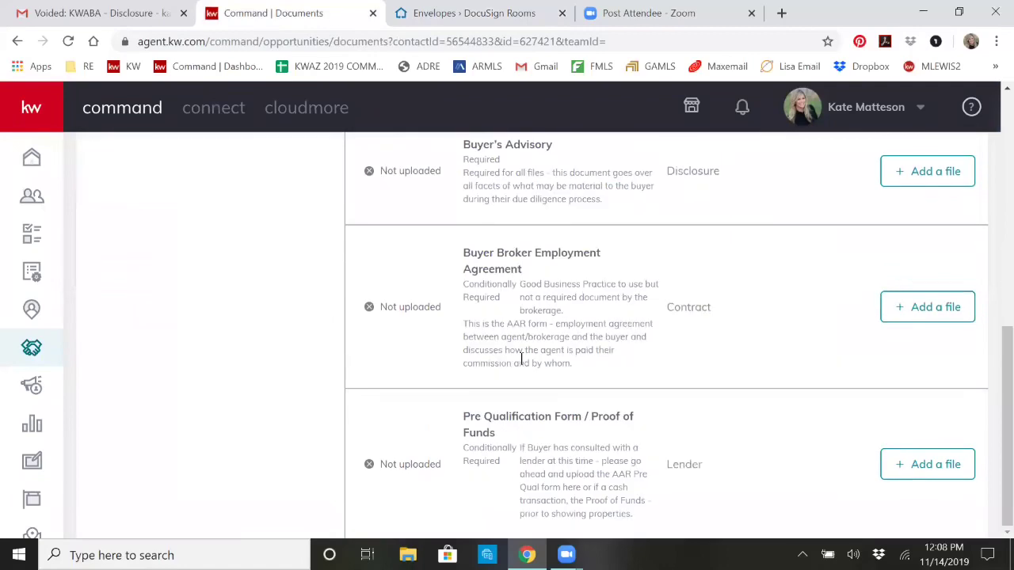
{"action": "scroll", "coordinate": [557, 410], "scroll_direction": "up", "scroll_amount": 7}
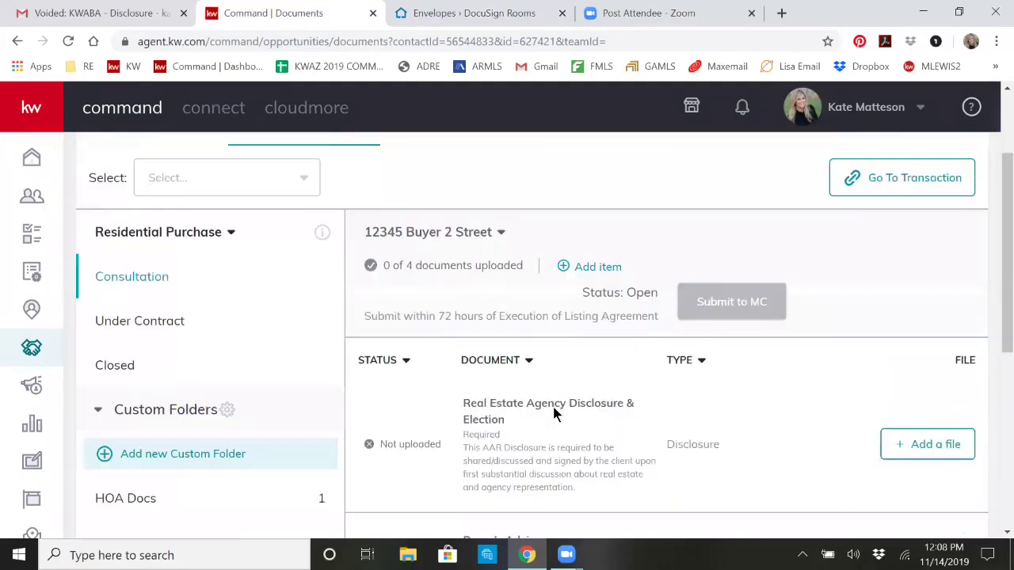
{"action": "left_click", "coordinate": [146, 328]}
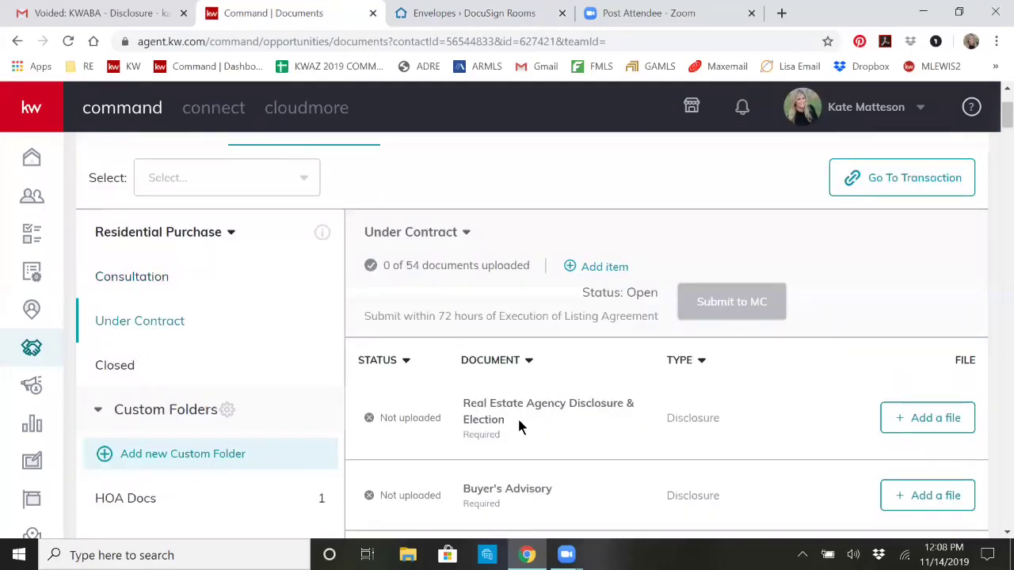
Step: Search DocuSign documents for 'mo' to attach to KWAZ Mold Disclosure, then cancel without assigning
{"action": "scroll", "coordinate": [517, 416], "scroll_direction": "down", "scroll_amount": 6}
{"action": "scroll", "coordinate": [519, 426], "scroll_direction": "down", "scroll_amount": 4}
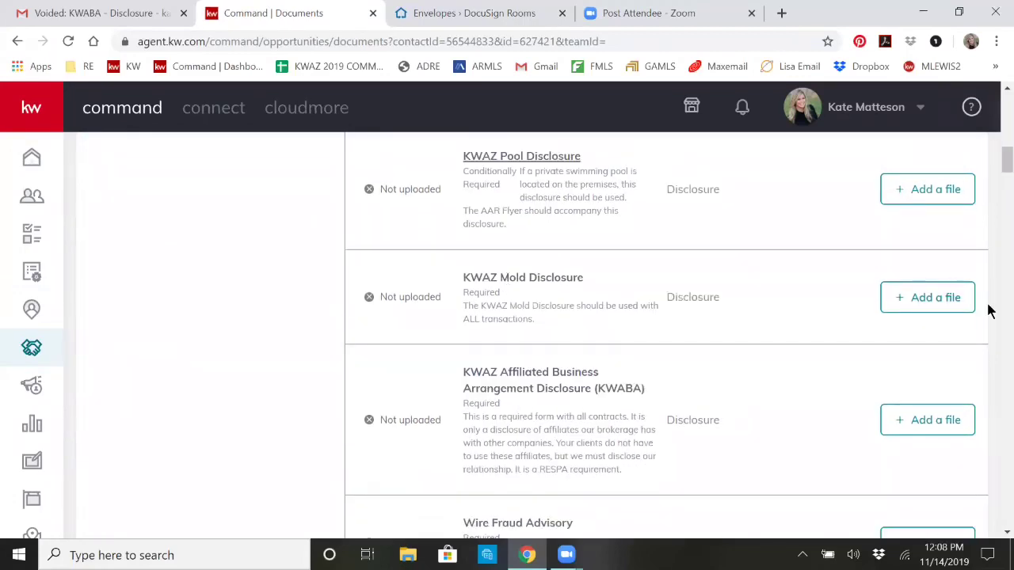
{"action": "left_click", "coordinate": [941, 304]}
{"action": "left_click", "coordinate": [373, 326]}
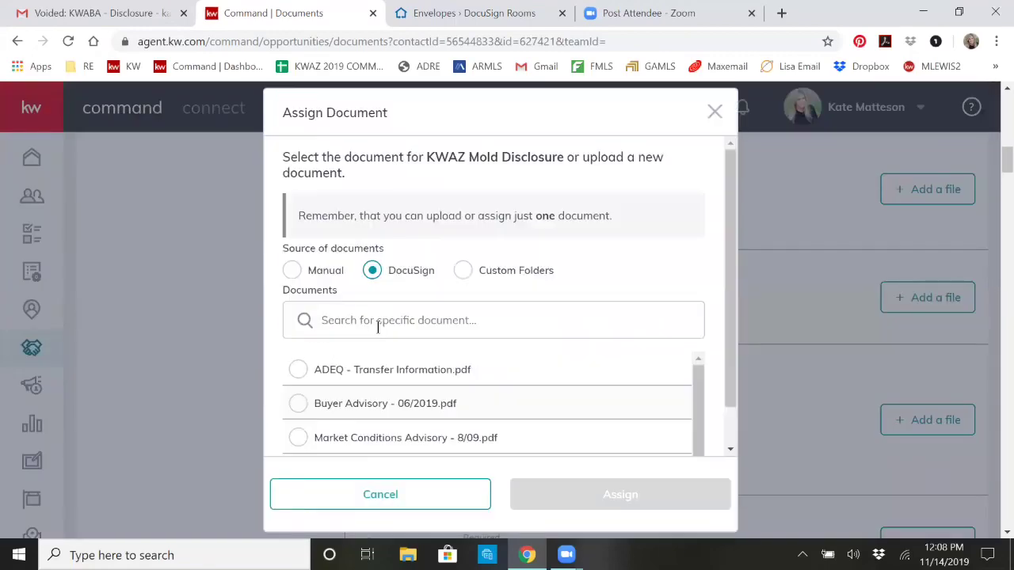
{"action": "scroll", "coordinate": [359, 378], "scroll_direction": "down", "scroll_amount": 4}
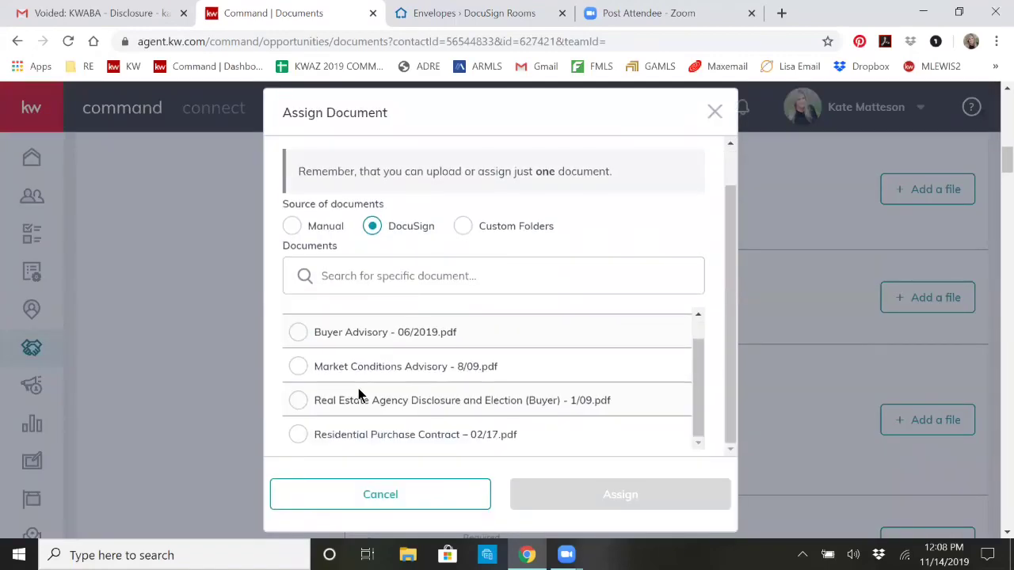
{"action": "scroll", "coordinate": [387, 379], "scroll_direction": "up", "scroll_amount": 3}
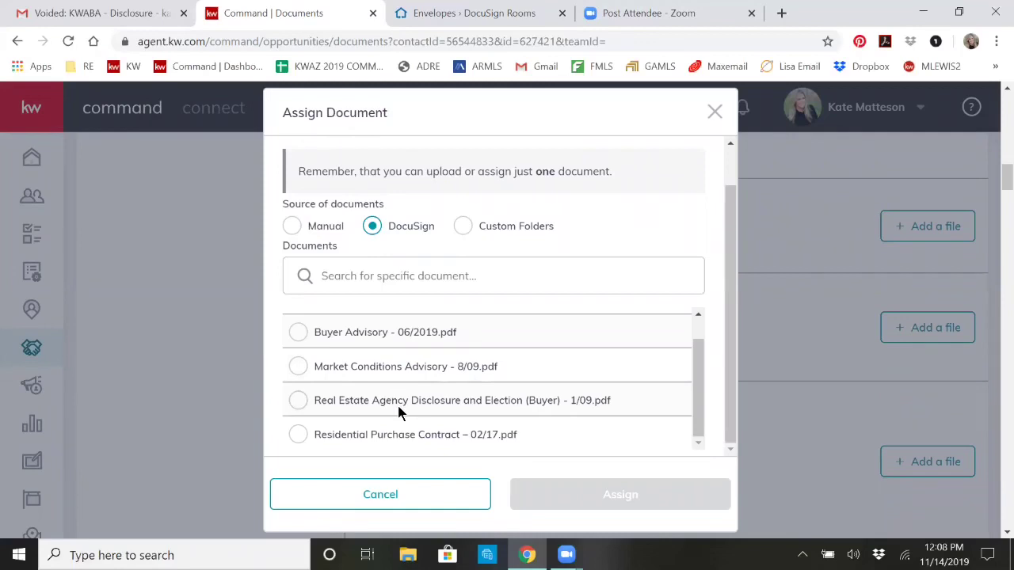
{"action": "scroll", "coordinate": [399, 411], "scroll_direction": "down", "scroll_amount": 1}
{"action": "left_click", "coordinate": [378, 283]}
{"action": "type", "text": "mold"}
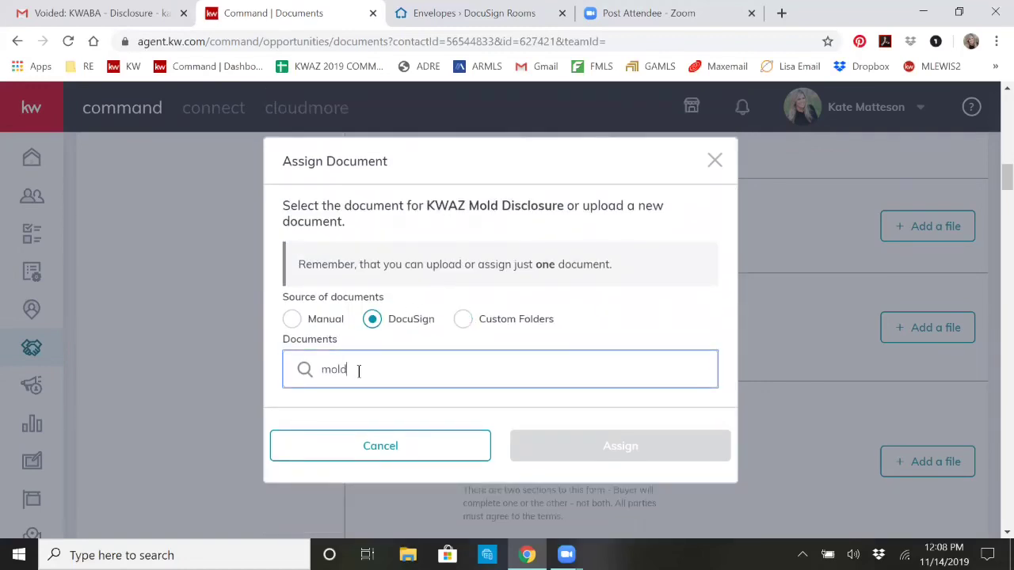
{"action": "left_click", "coordinate": [399, 449]}
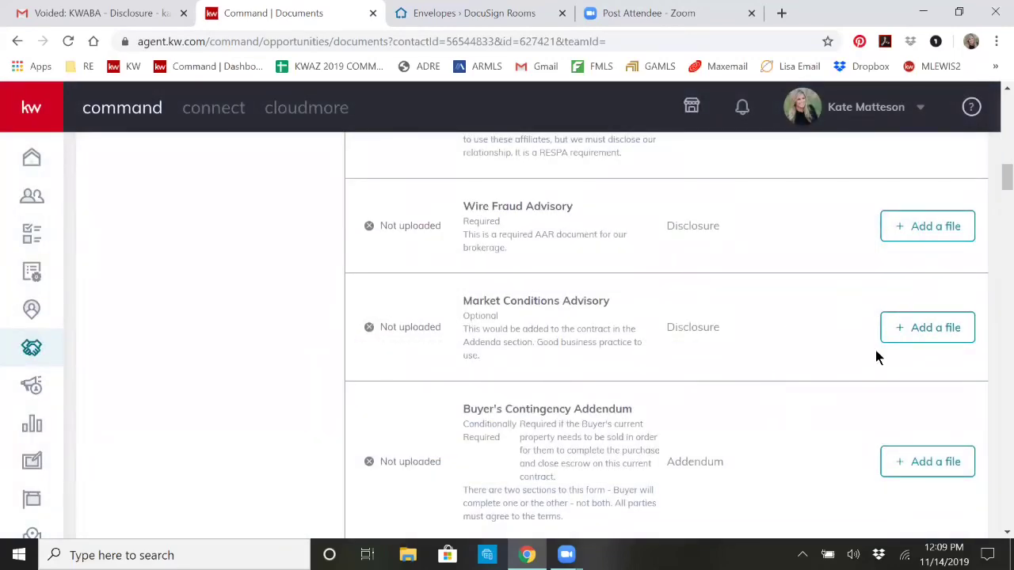
{"action": "scroll", "coordinate": [874, 353], "scroll_direction": "up", "scroll_amount": 15}
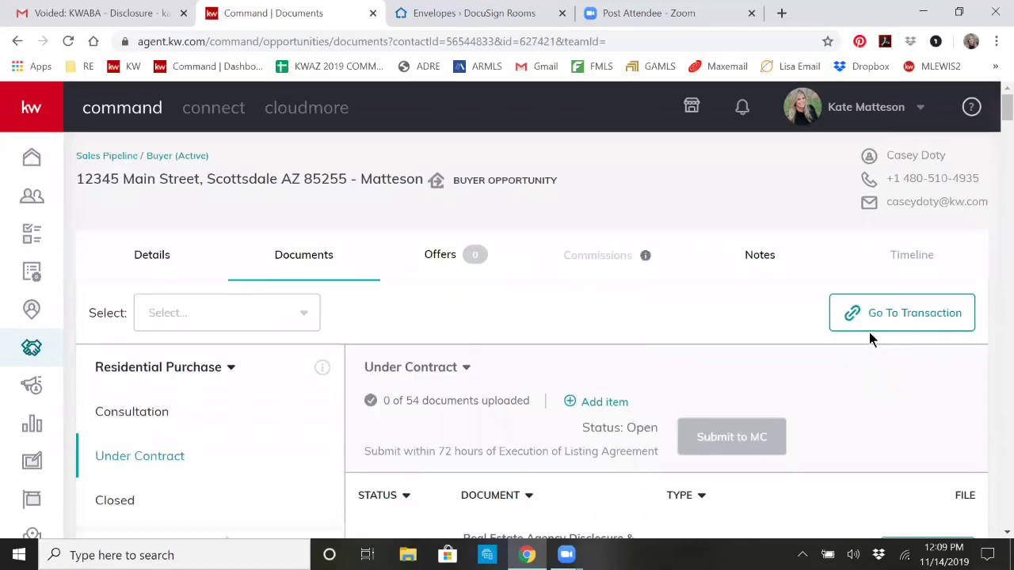
{"action": "scroll", "coordinate": [863, 370], "scroll_direction": "down", "scroll_amount": 1}
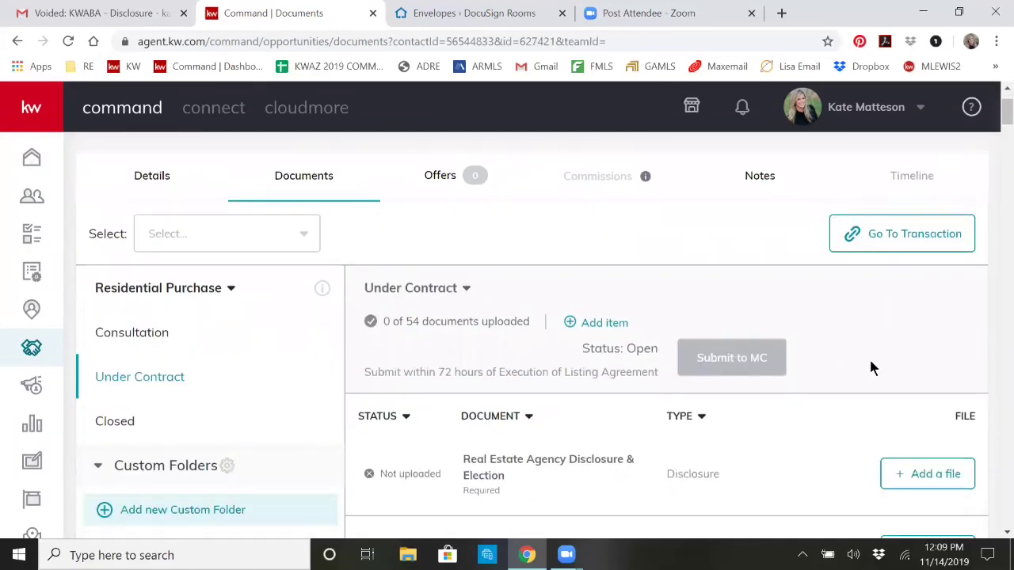